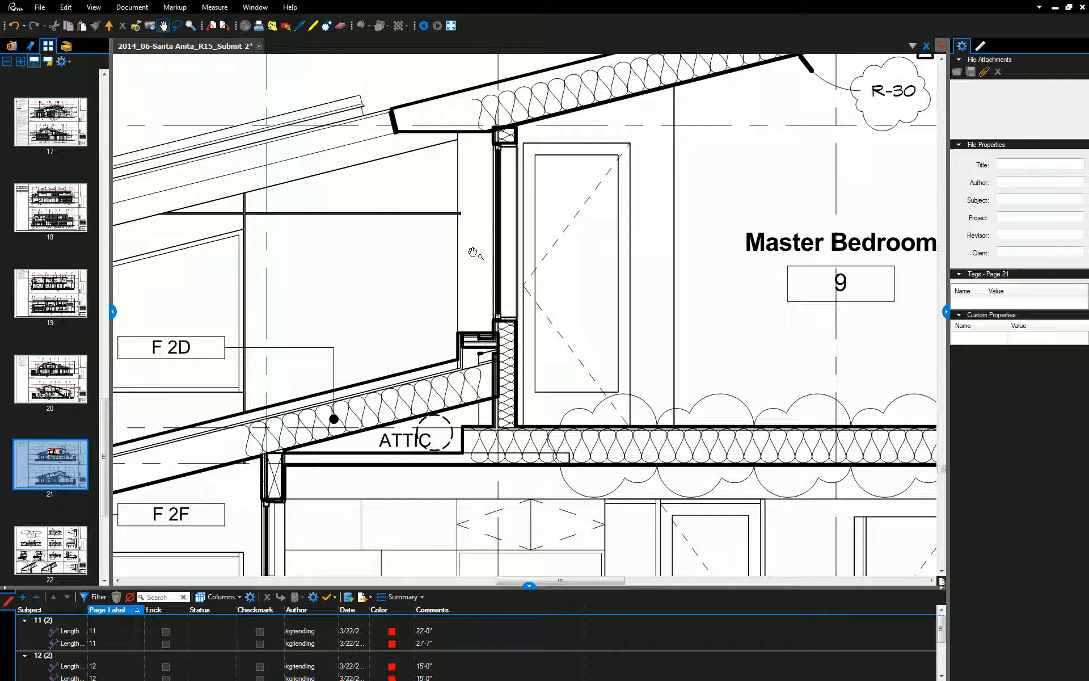
# Examine the PDF building section where the lower roof meets the upper-floor wall beside the Master Bedroom.
pyautogui.scroll(-5, 514, 152)
pyautogui.scroll(2, 593, 236)
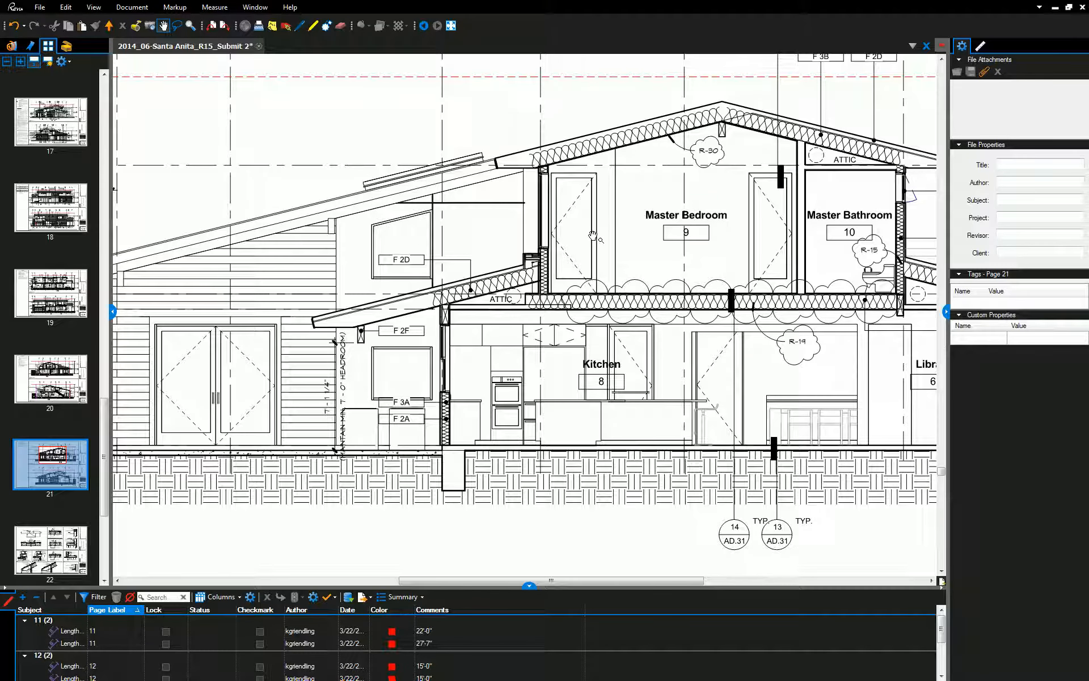
pyautogui.scroll(8, 515, 260)
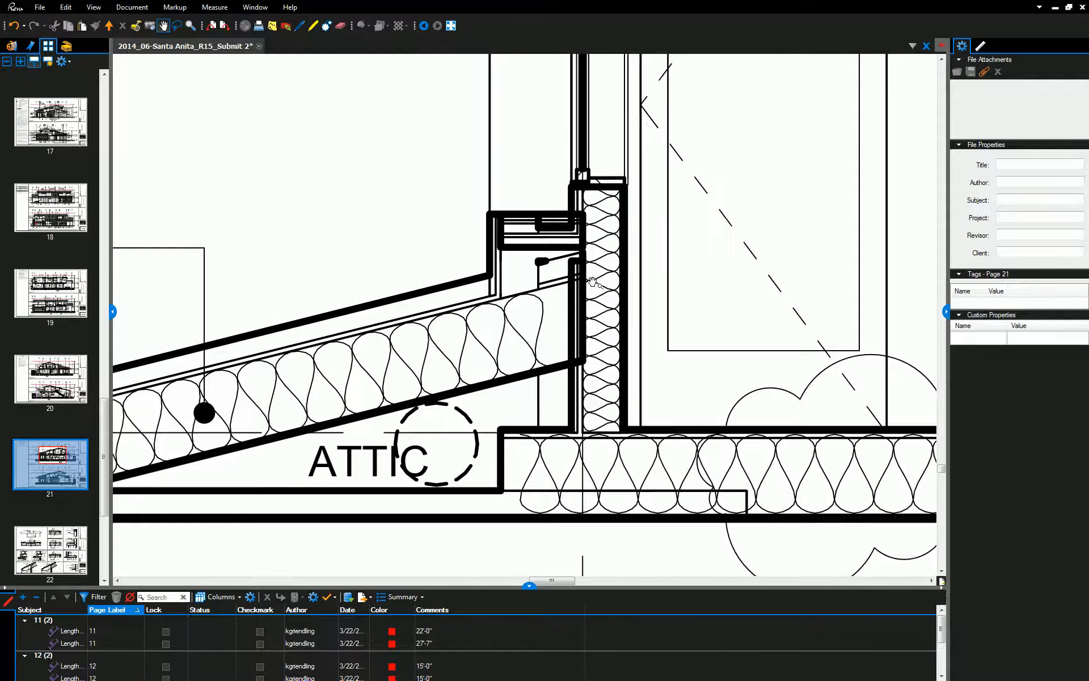
pyautogui.moveTo(587, 323); pyautogui.dragTo(506, 183)
pyautogui.scroll(-1, 503, 188)
pyautogui.moveTo(520, 234); pyautogui.dragTo(516, 247)
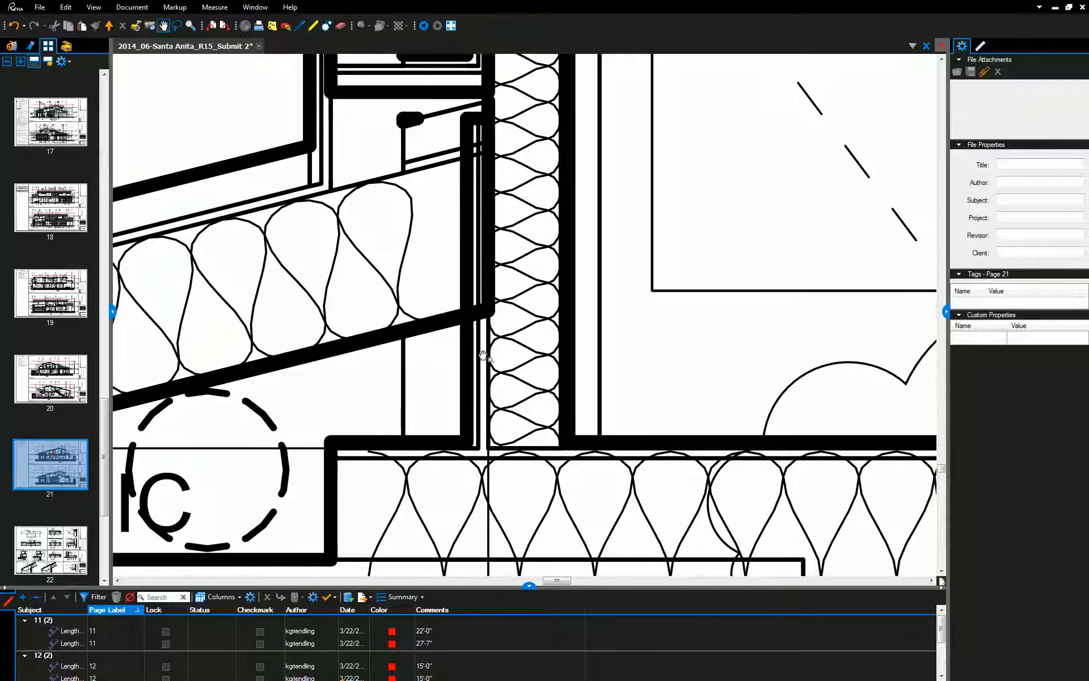
pyautogui.moveTo(478, 122); pyautogui.dragTo(479, 221)
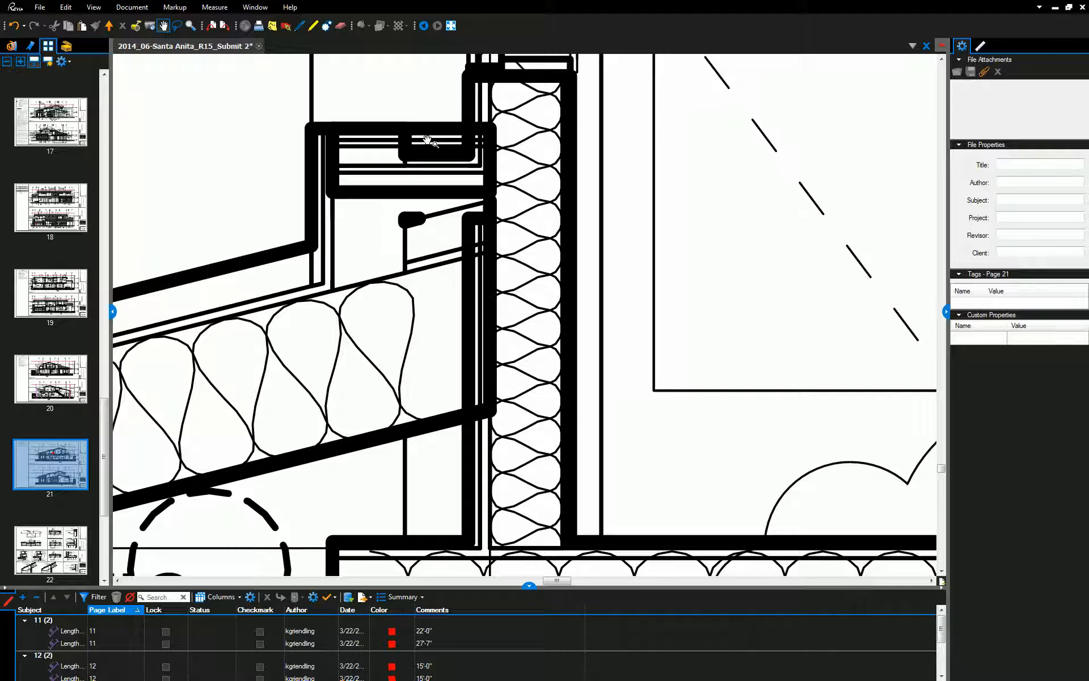
pyautogui.scroll(-5, 429, 140)
pyautogui.scroll(3, 611, 253)
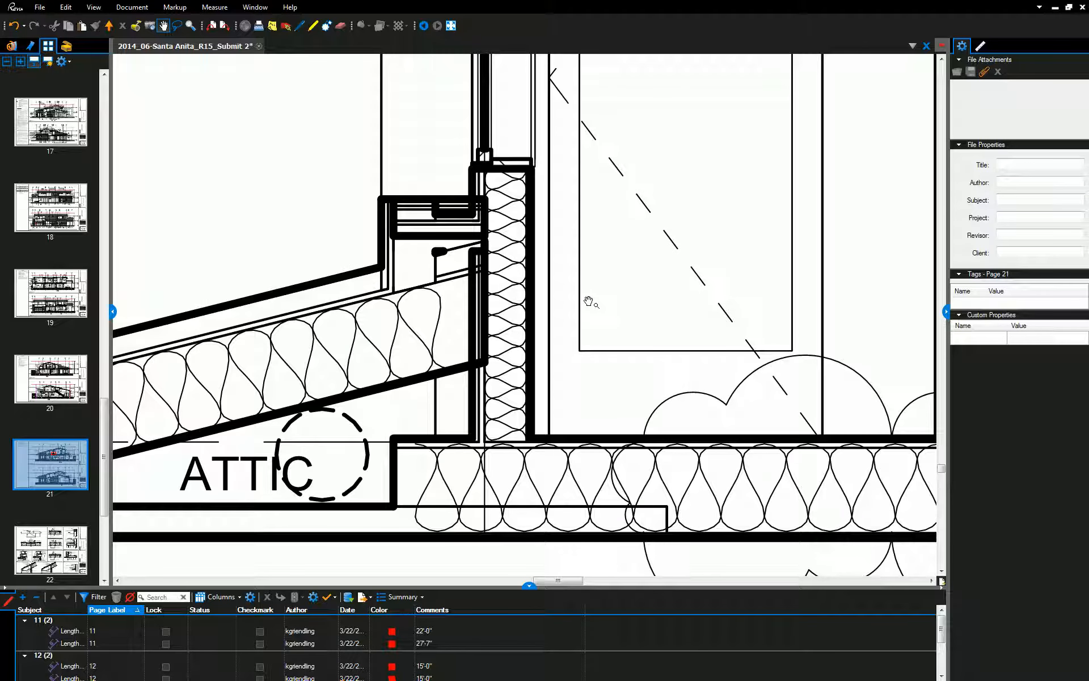
pyautogui.scroll(-5, 610, 282)
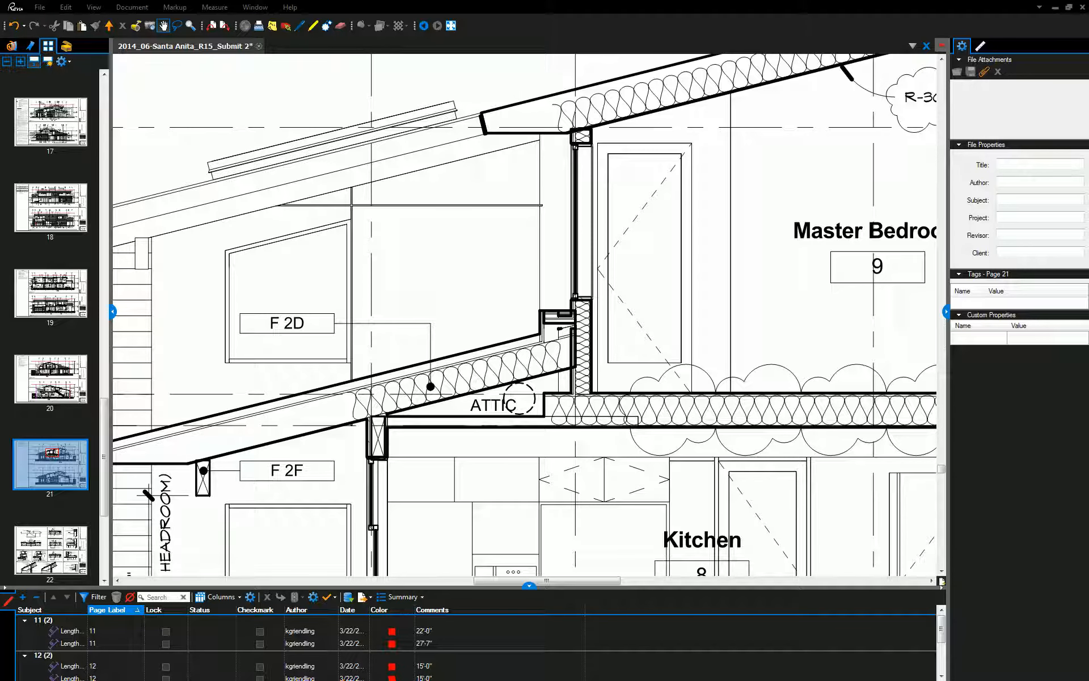
# Switch to Revit and draw a building section running vertically through the kitchen on the Level 1 floor plan.
pyautogui.click(1055, 8)
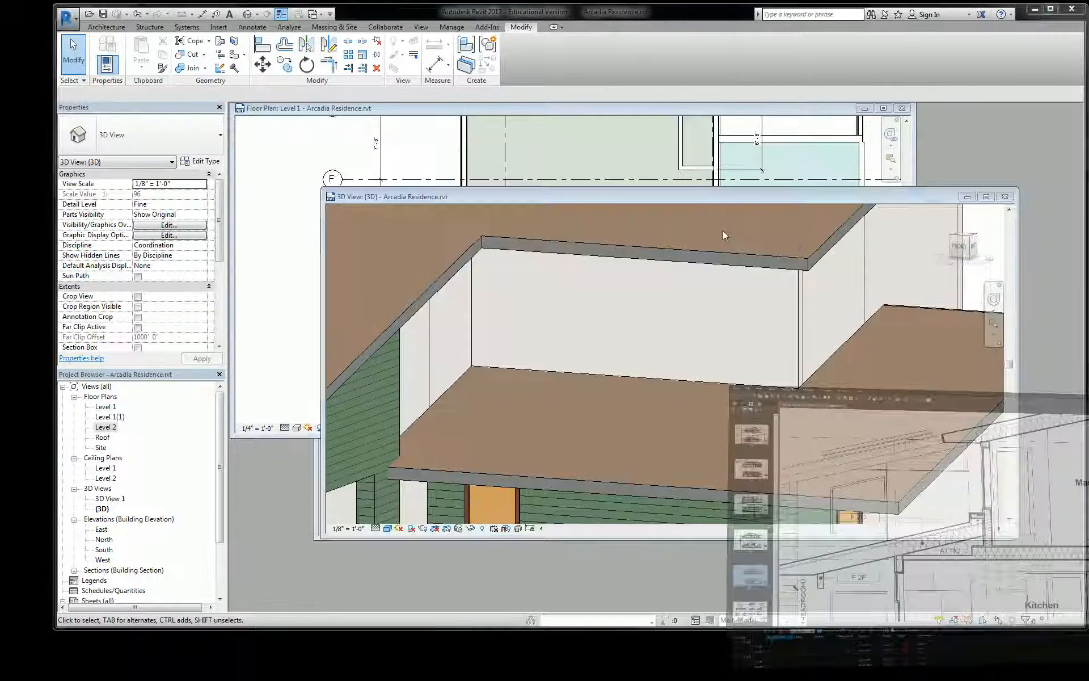
pyautogui.click(632, 170)
pyautogui.scroll(-4, 672, 191)
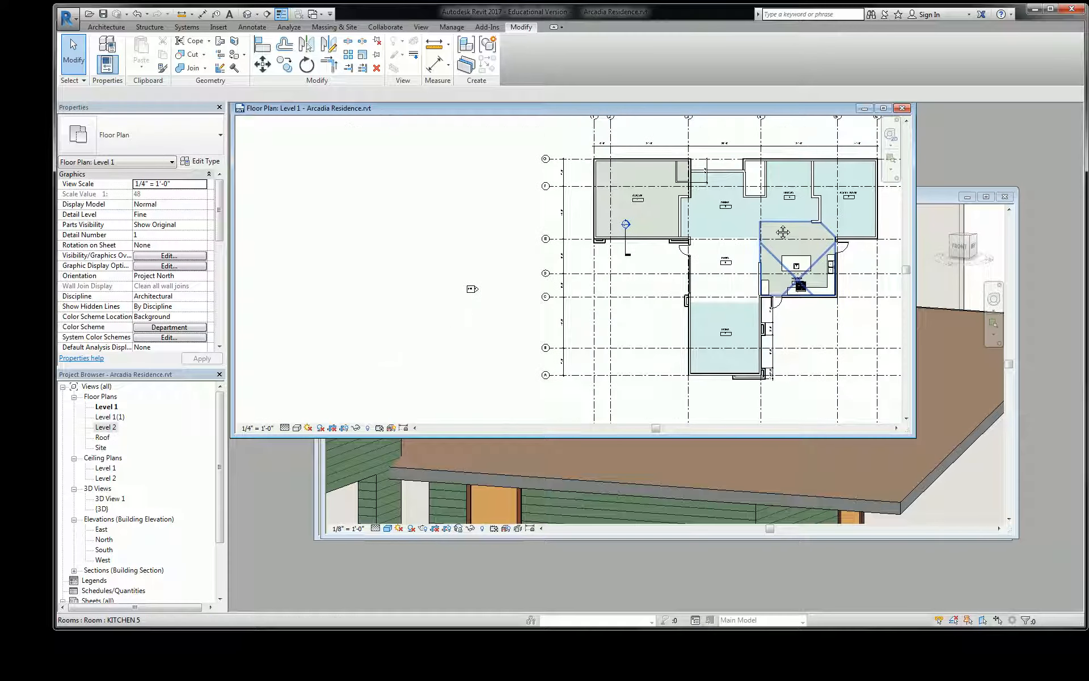
pyautogui.scroll(3, 643, 256)
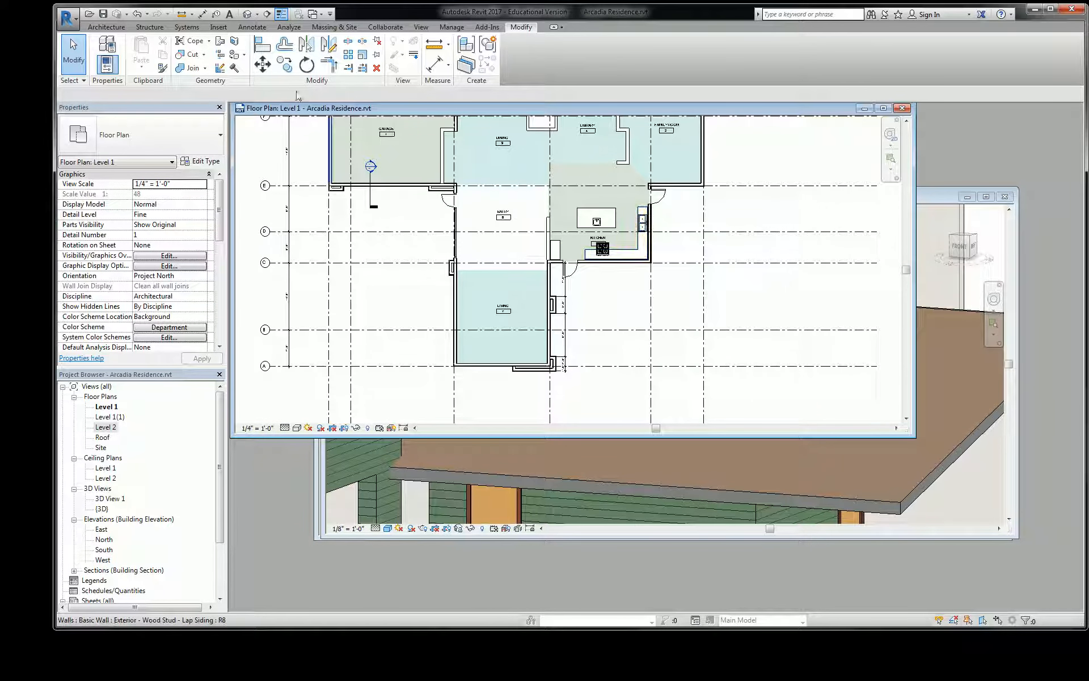
pyautogui.click(421, 27)
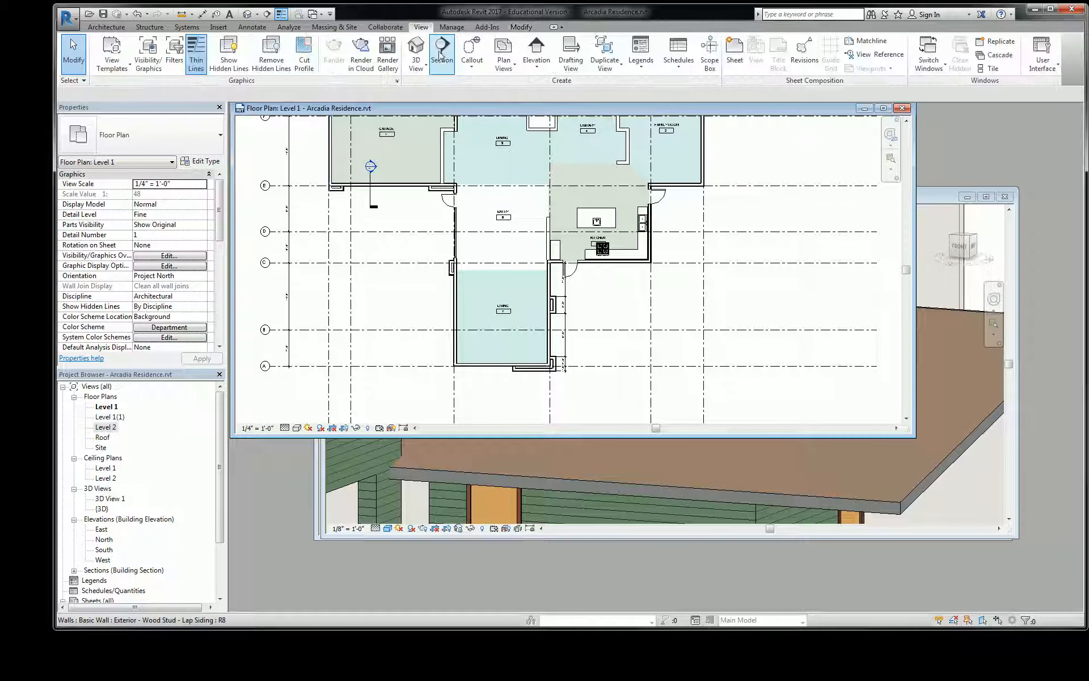
pyautogui.click(619, 390)
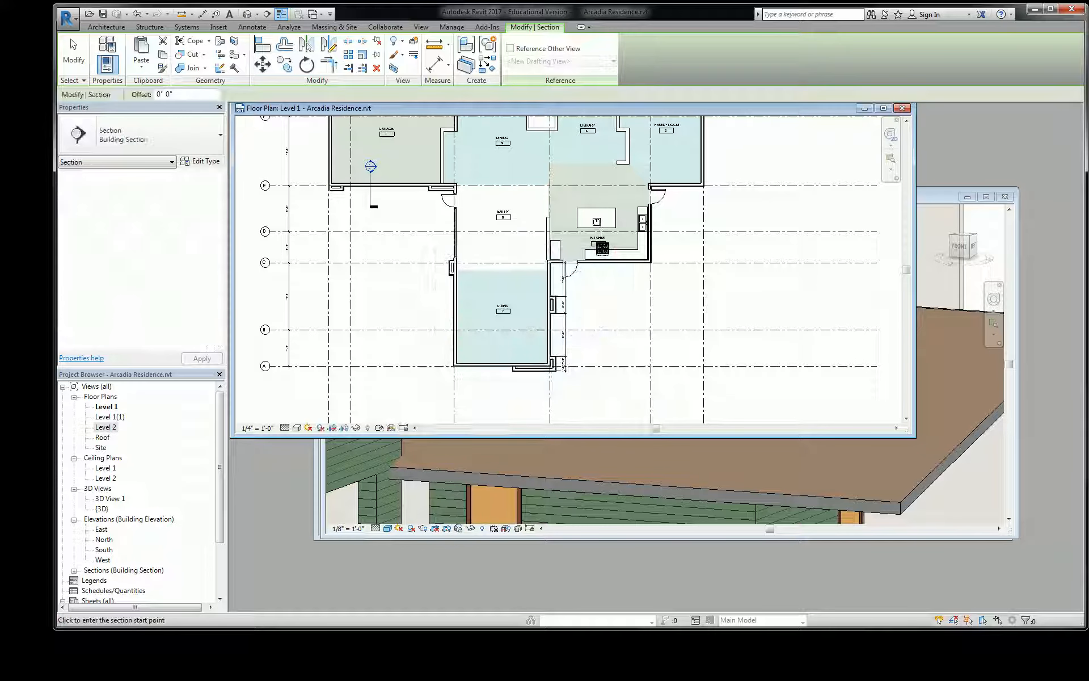
pyautogui.click(625, 177)
pyautogui.click(623, 311)
pyautogui.press('Escape')
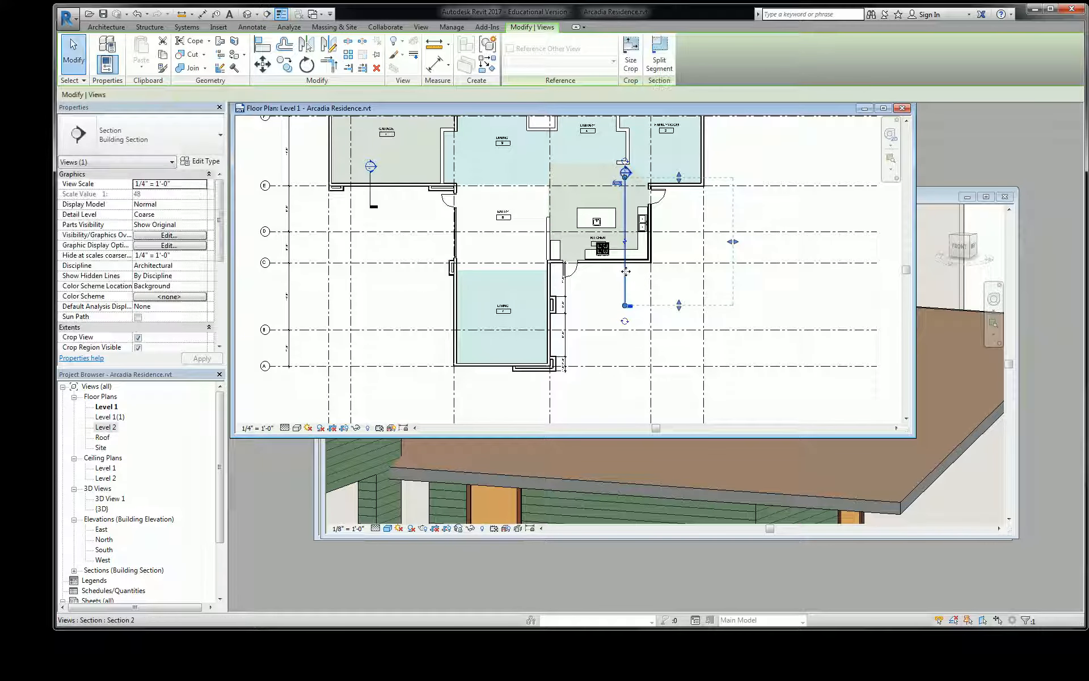
# Open the new kitchen section's view and flip its viewing direction in the Level 1 floor plan.
pyautogui.rightClick(625, 273)
pyautogui.click(663, 338)
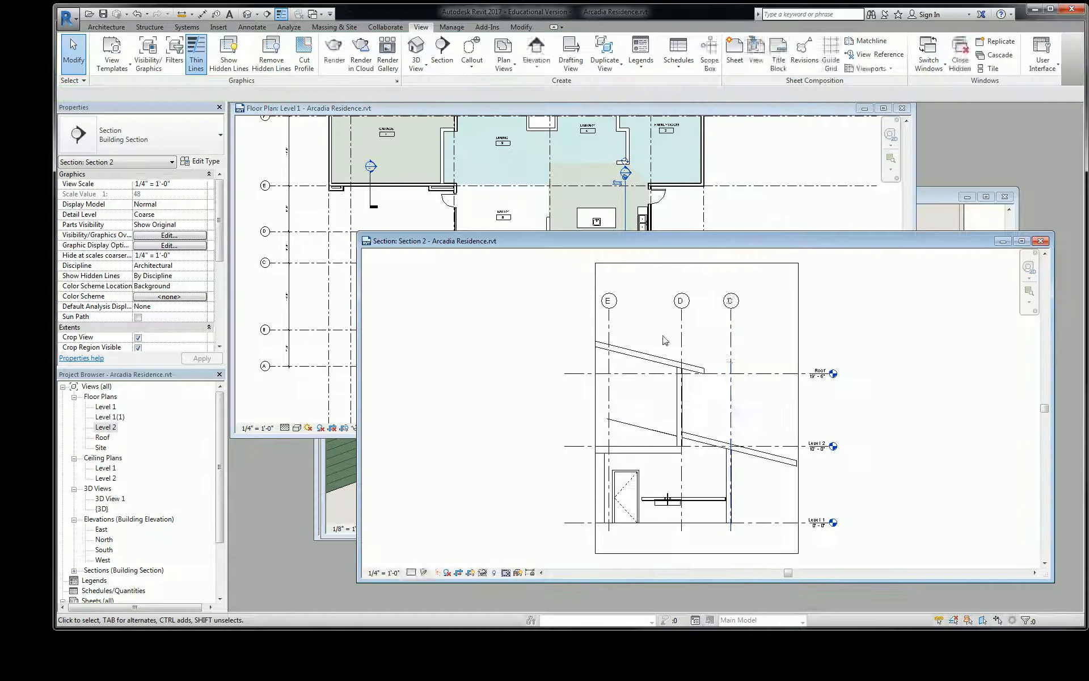
pyautogui.scroll(5, 695, 383)
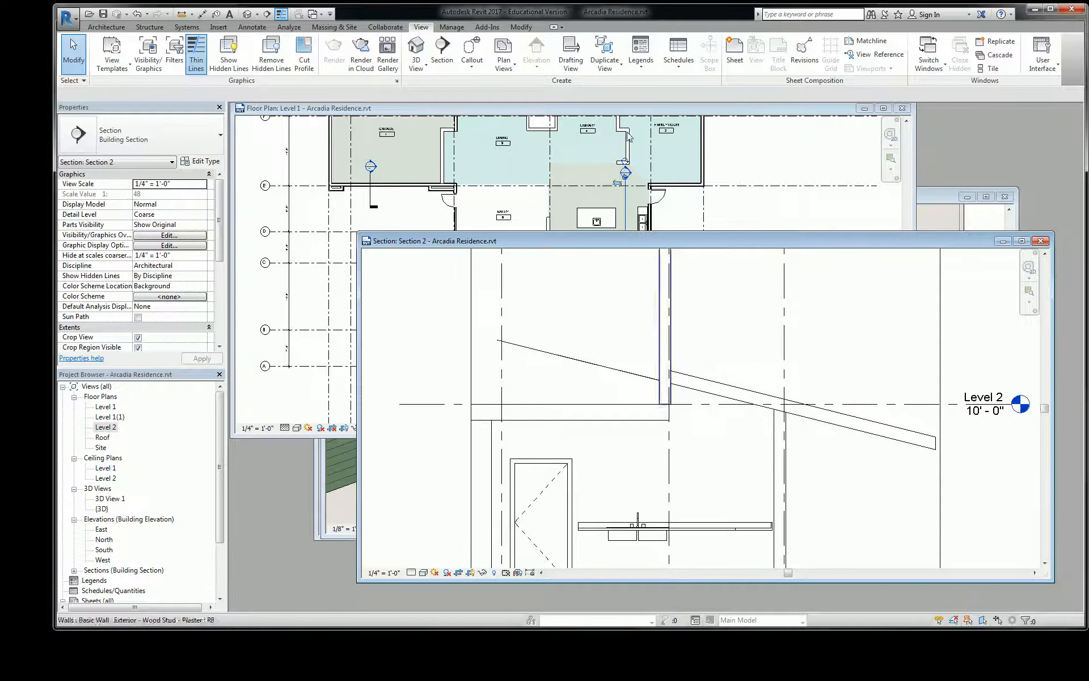
pyautogui.click(626, 199)
pyautogui.scroll(-1, 626, 198)
pyautogui.click(626, 199)
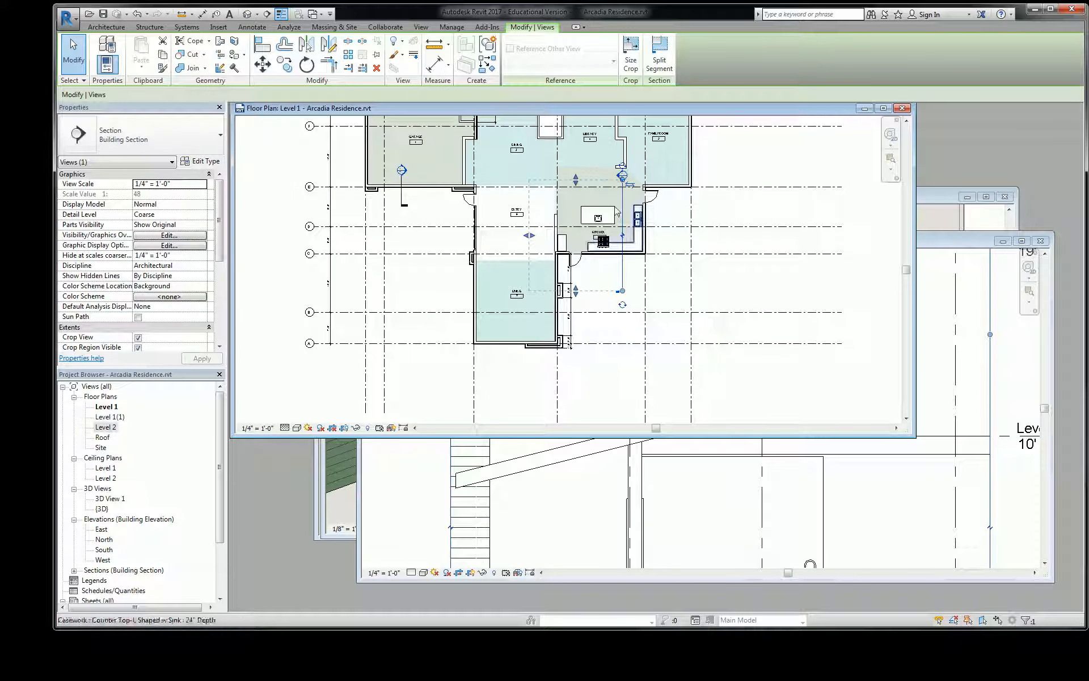
# Turn off Thin Lines in Section 2 and inspect the junction of lower roof, upper wall and floor.
pyautogui.click(712, 528)
pyautogui.scroll(-3, 692, 404)
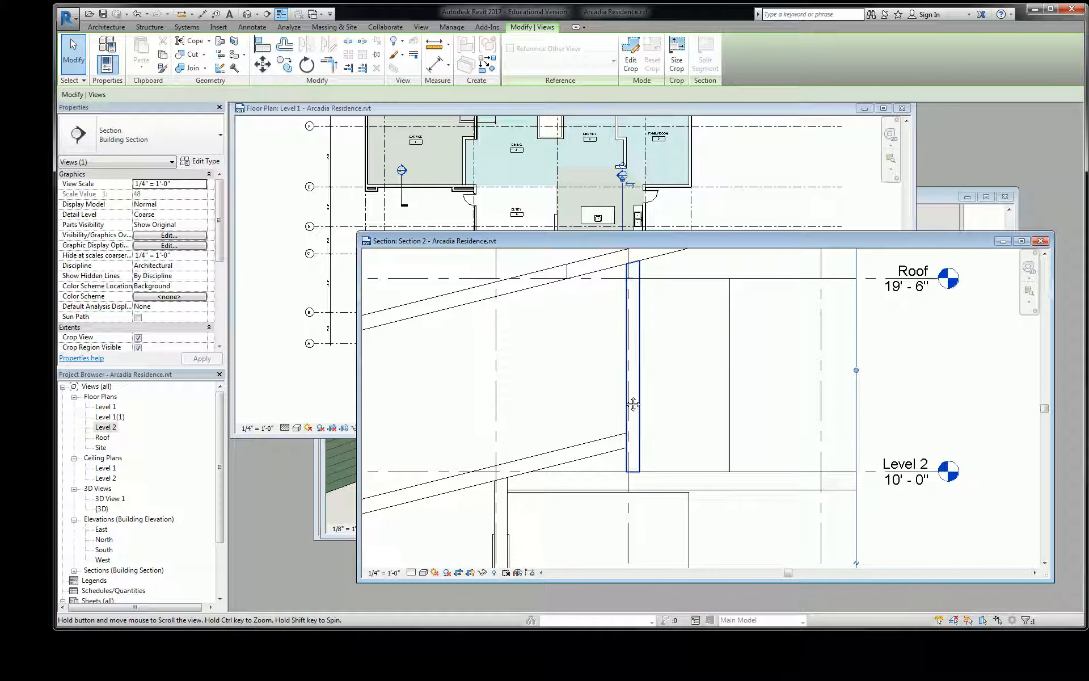
pyautogui.press('l')
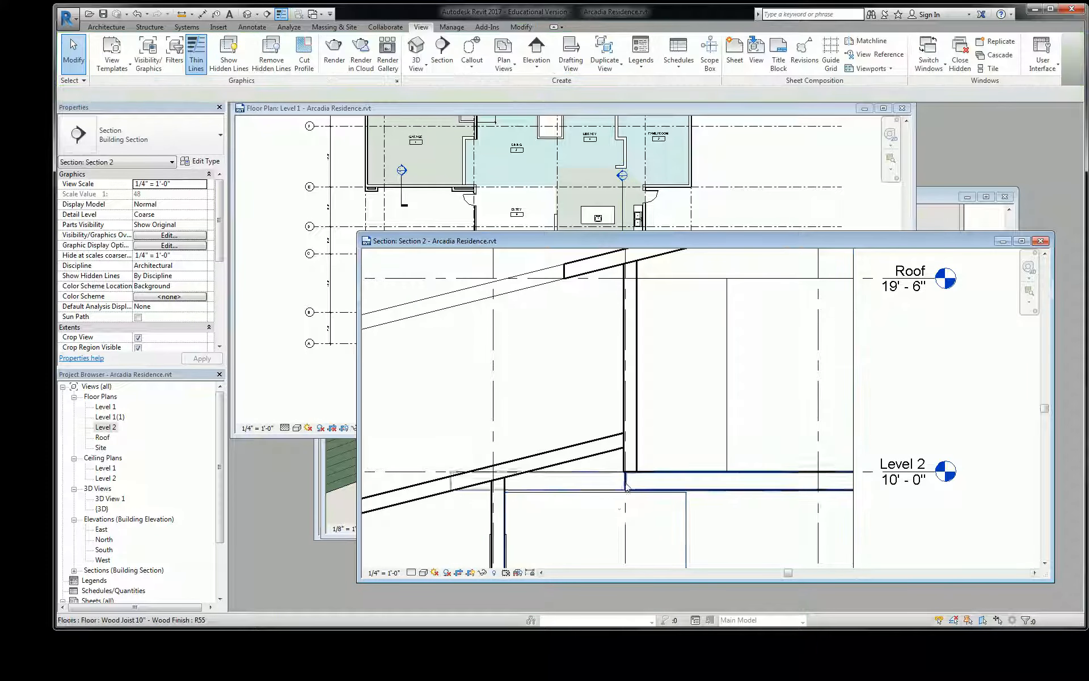
pyautogui.scroll(3, 628, 473)
pyautogui.scroll(-3, 702, 471)
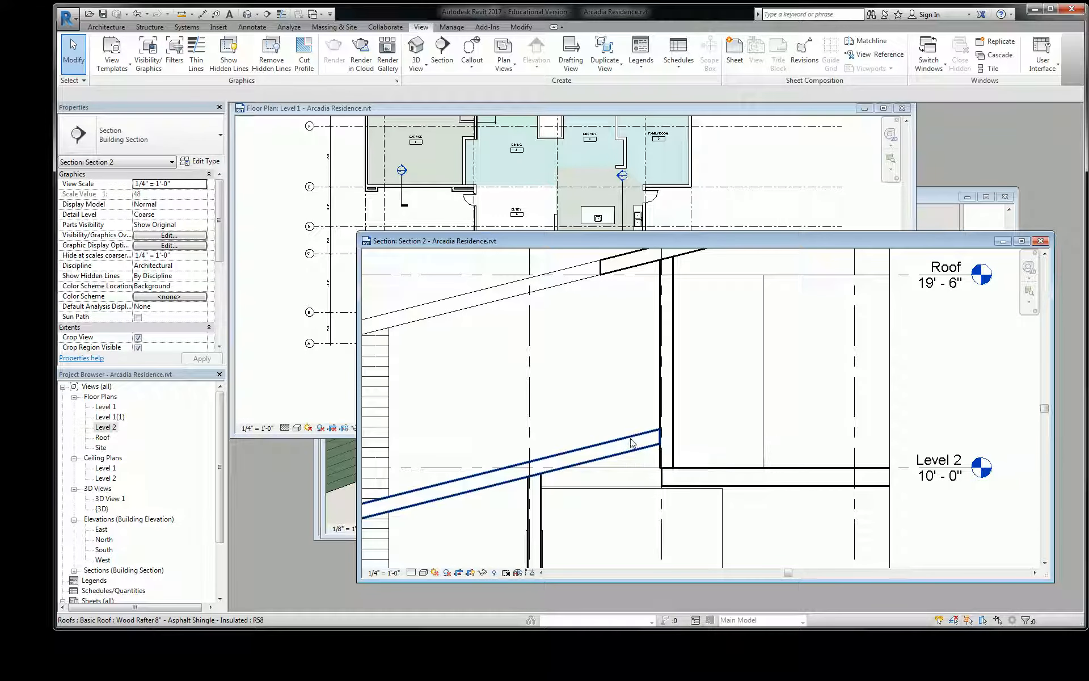
pyautogui.scroll(4, 683, 473)
pyautogui.scroll(-3, 692, 466)
pyautogui.scroll(3, 656, 437)
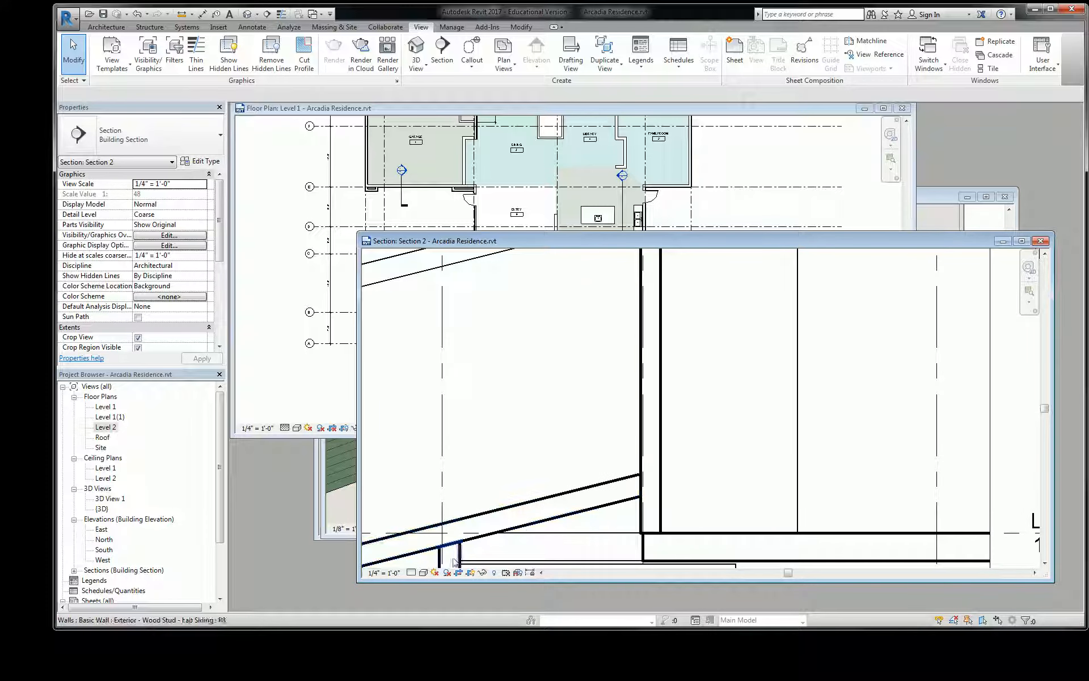
# Set the detail level of Section 2 to Fine.
pyautogui.click(383, 572)
pyautogui.click(411, 572)
pyautogui.click(410, 560)
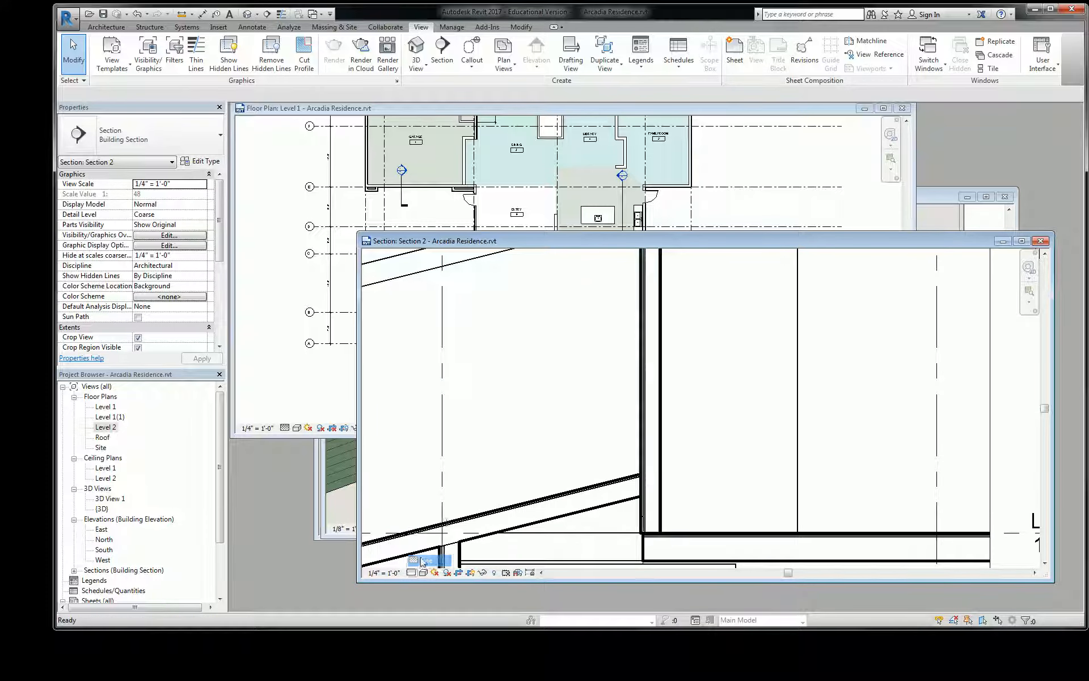
pyautogui.scroll(2, 647, 459)
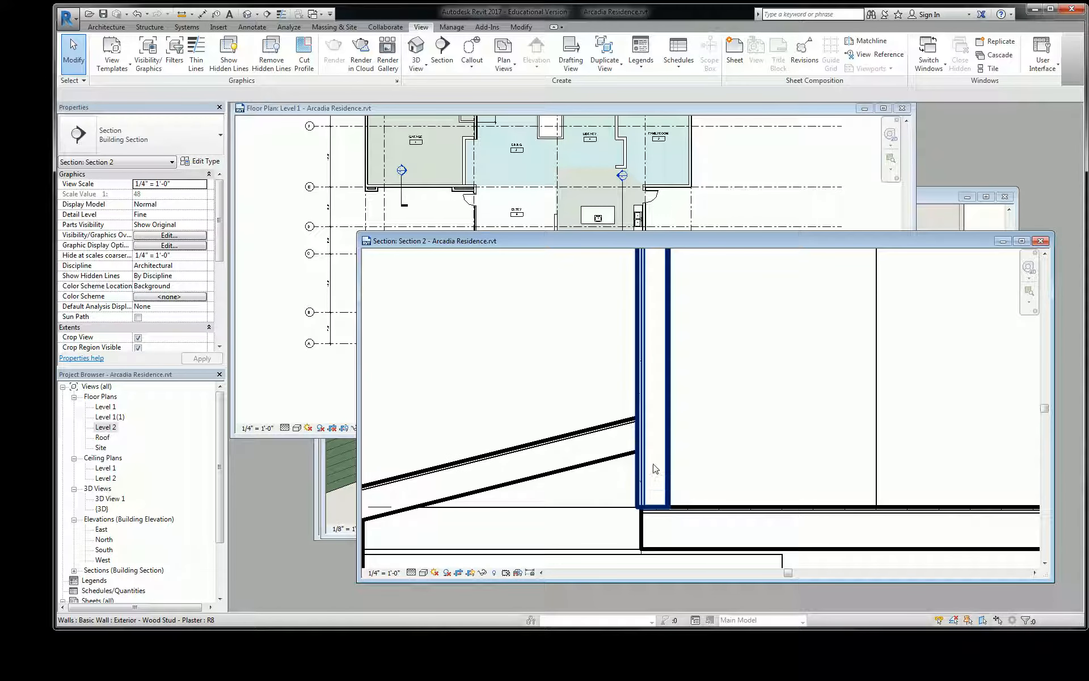
# Select the plaster wall above Level 2, bring up the 3D view, and examine the North Elevation on page 18 of the PDF.
pyautogui.click(652, 467)
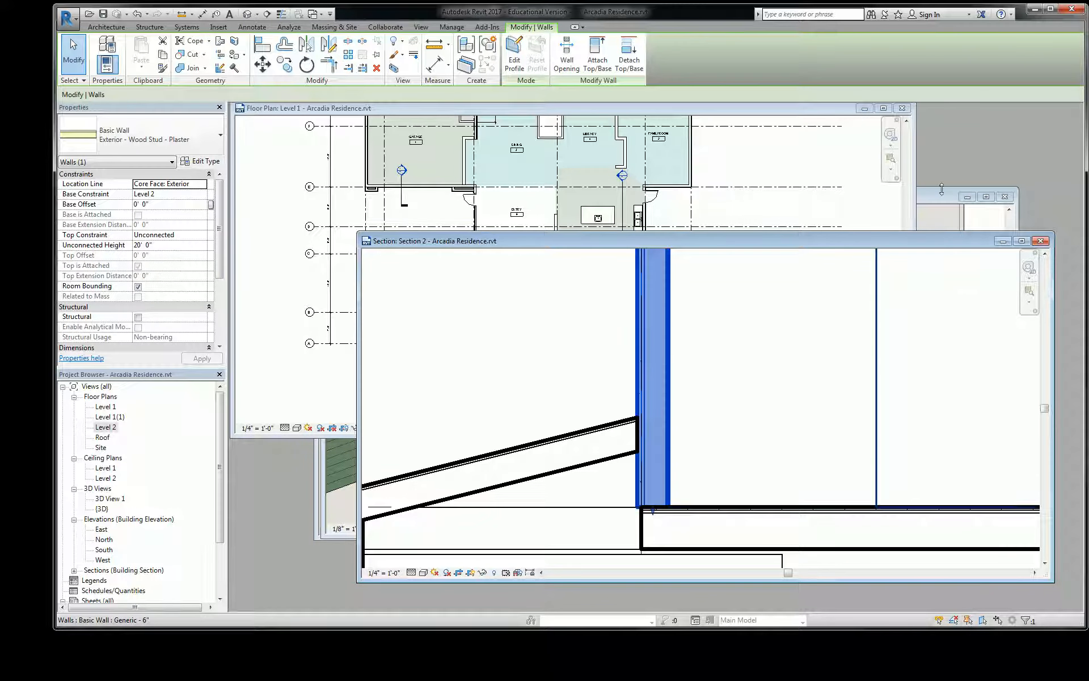
pyautogui.click(942, 189)
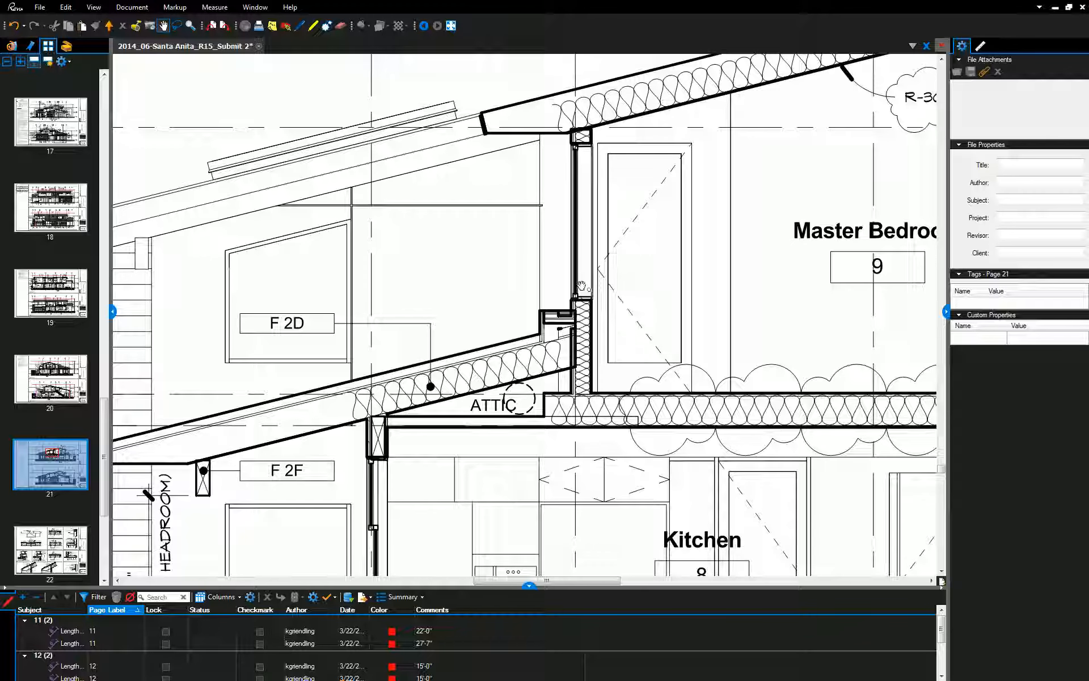
pyautogui.scroll(2, 70, 329)
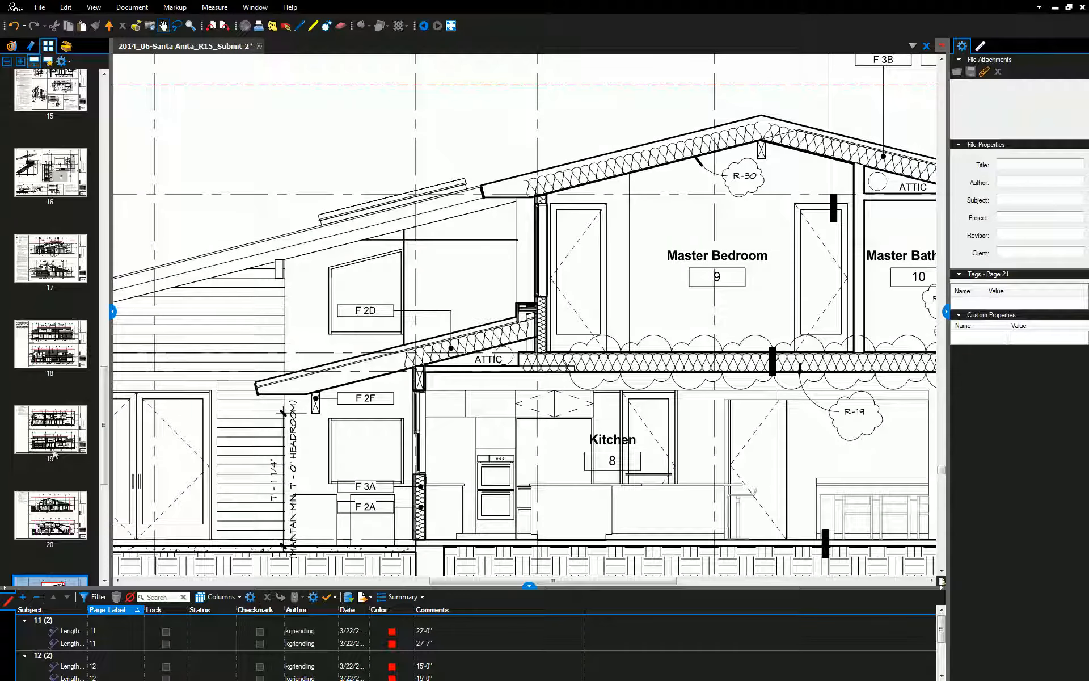
pyautogui.click(52, 510)
pyautogui.scroll(-3, 566, 334)
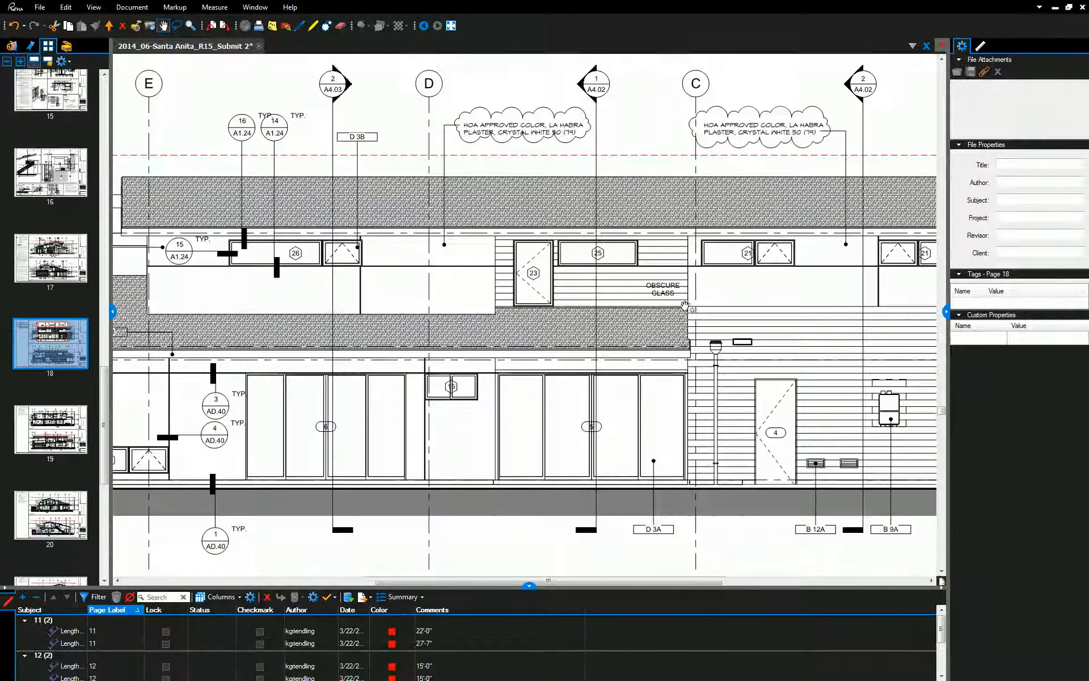
pyautogui.scroll(-2, 673, 304)
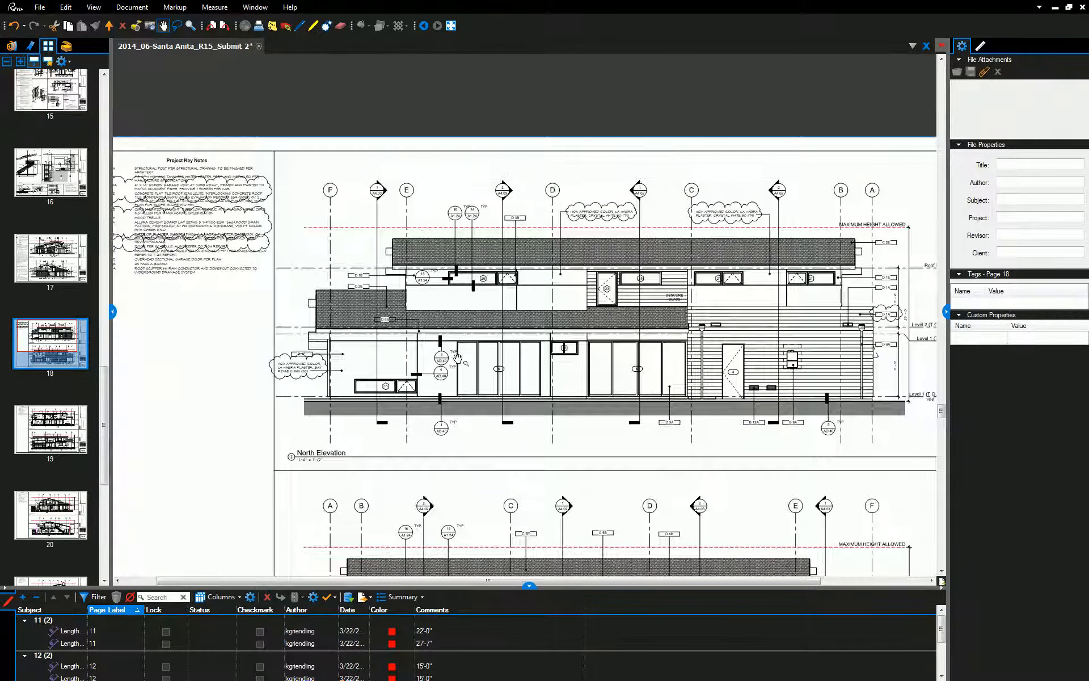
pyautogui.scroll(-3, 672, 363)
pyautogui.scroll(5, 561, 385)
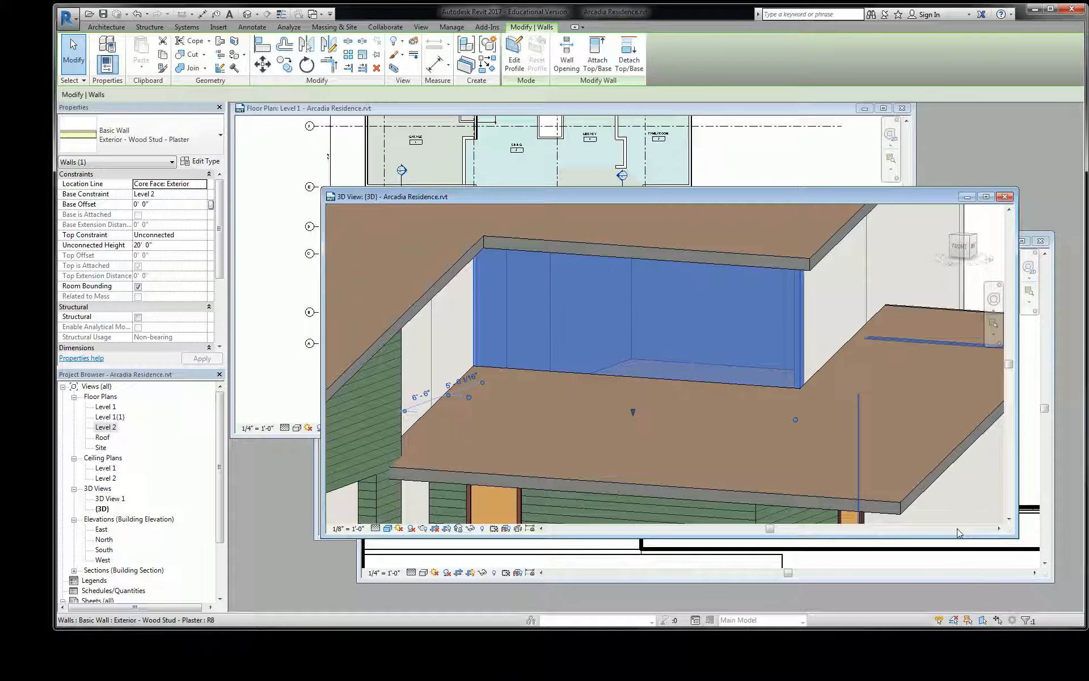
# Copy the selected Wood Stud - Plaster wall outward in Section 2 so the copy stands directly against the original.
pyautogui.click(1033, 515)
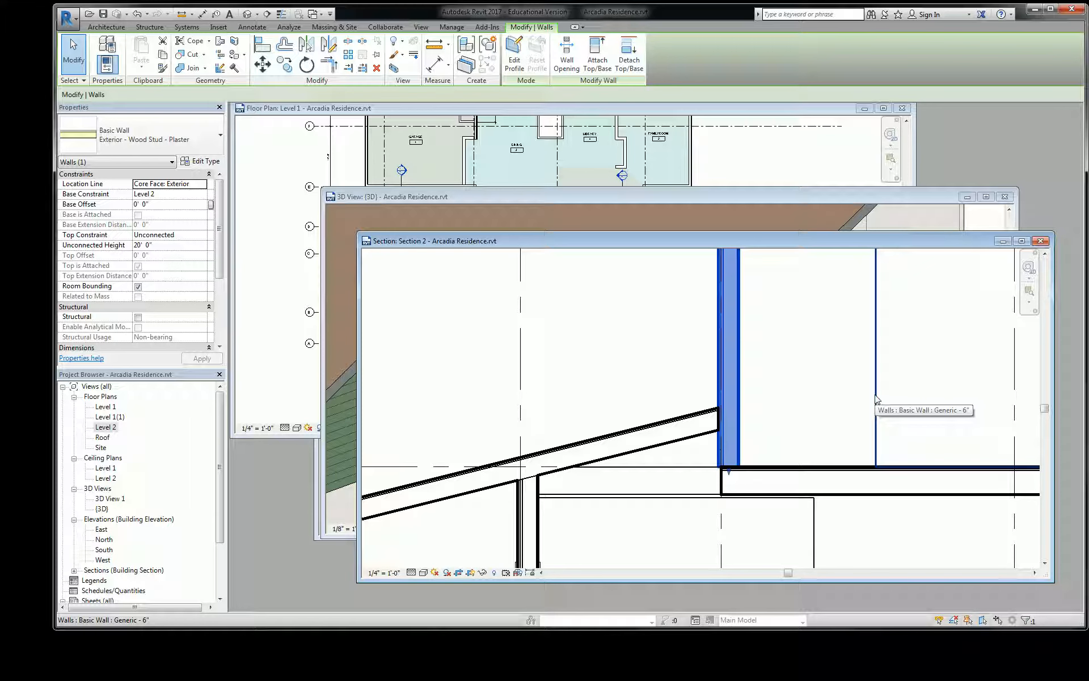
pyautogui.press('m')
pyautogui.press('v')
pyautogui.click(740, 297)
pyautogui.scroll(3, 724, 294)
pyautogui.click(723, 293)
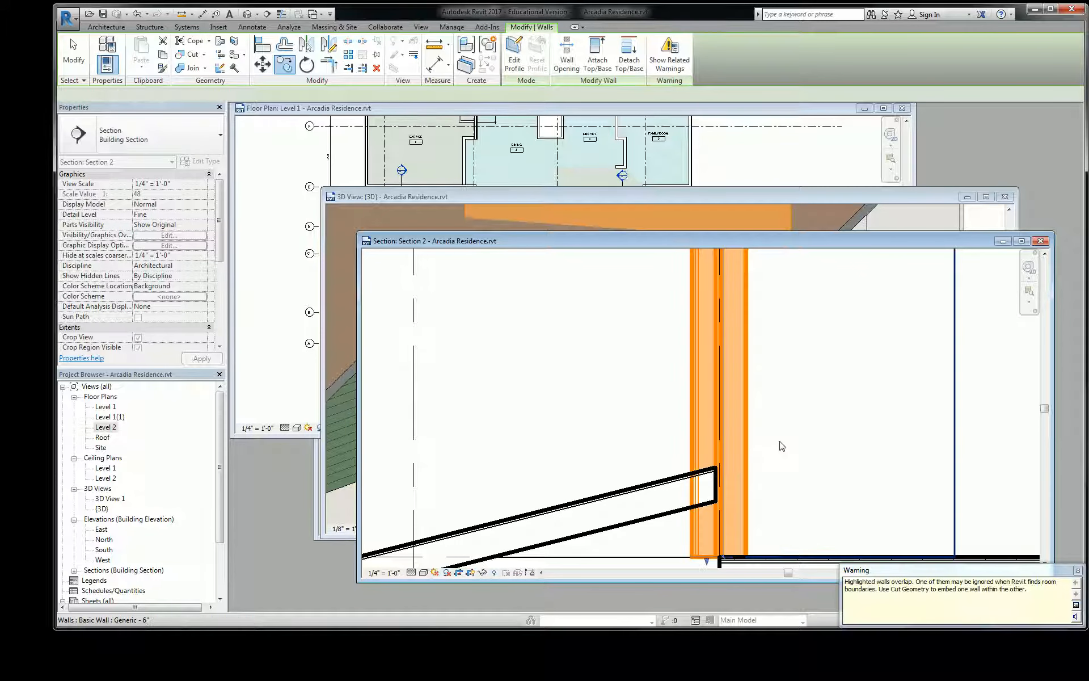
pyautogui.click(781, 447)
# Attach the top of the copied outer wall to the upper roof in Section 2.
pyautogui.scroll(-5, 788, 439)
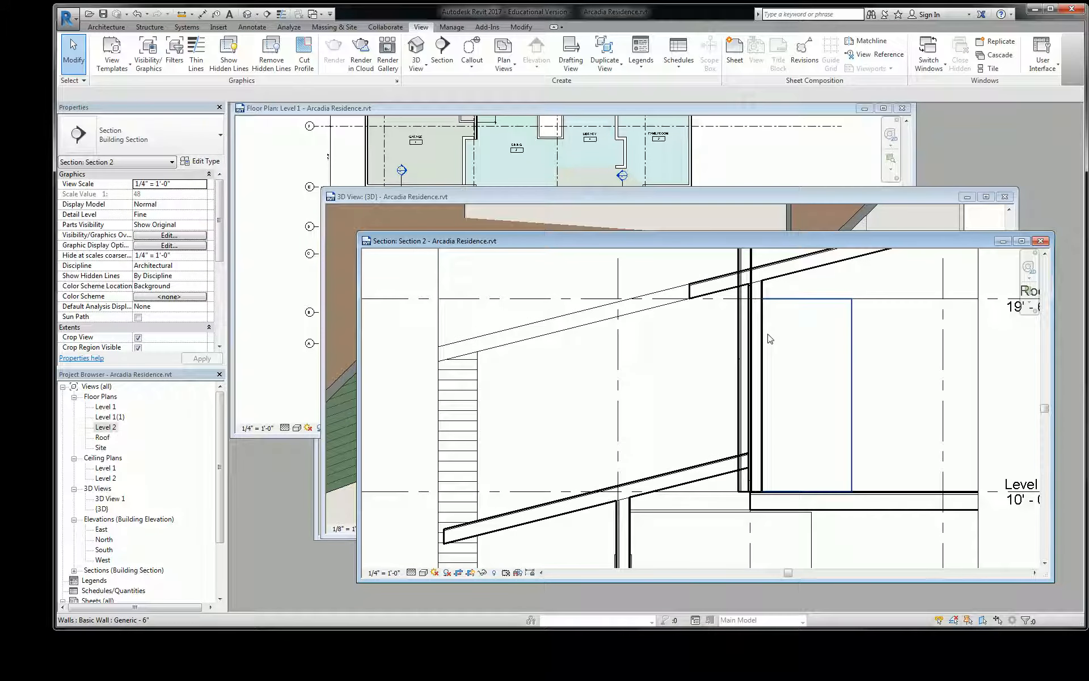
pyautogui.click(741, 343)
pyautogui.scroll(-5, 737, 340)
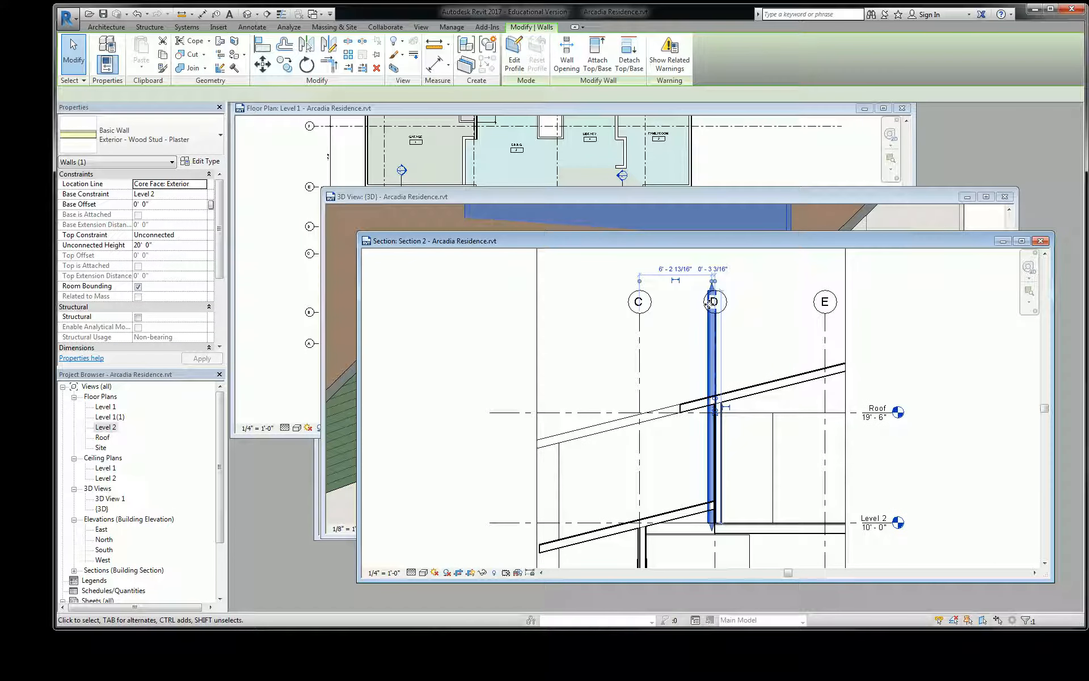
pyautogui.click(683, 352)
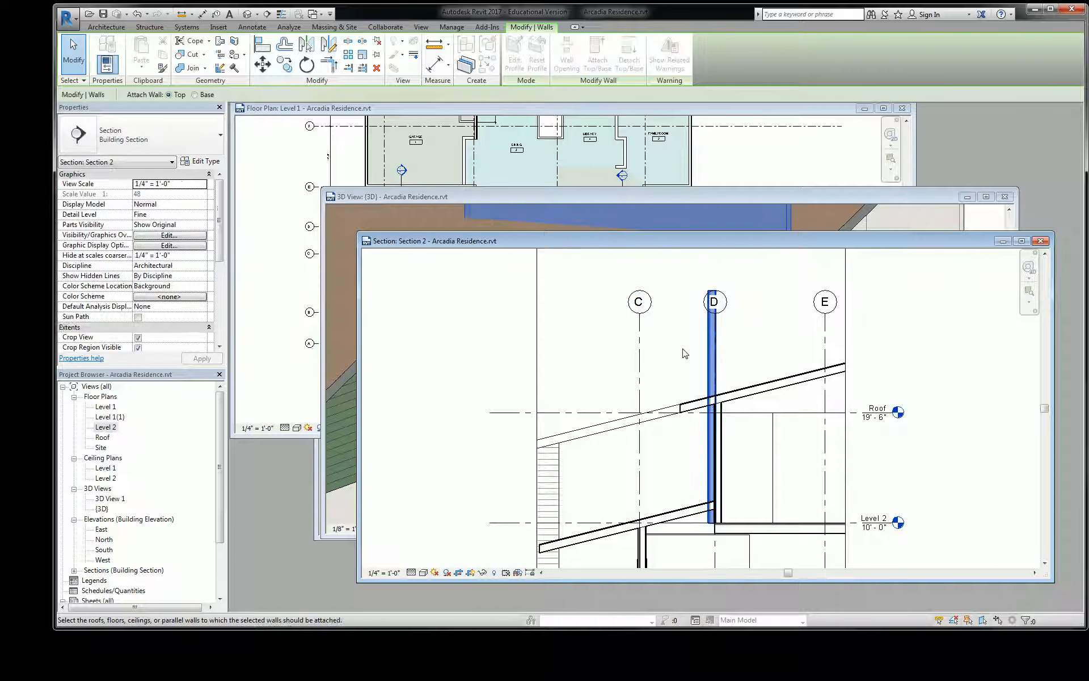
pyautogui.click(709, 407)
pyautogui.scroll(3, 726, 397)
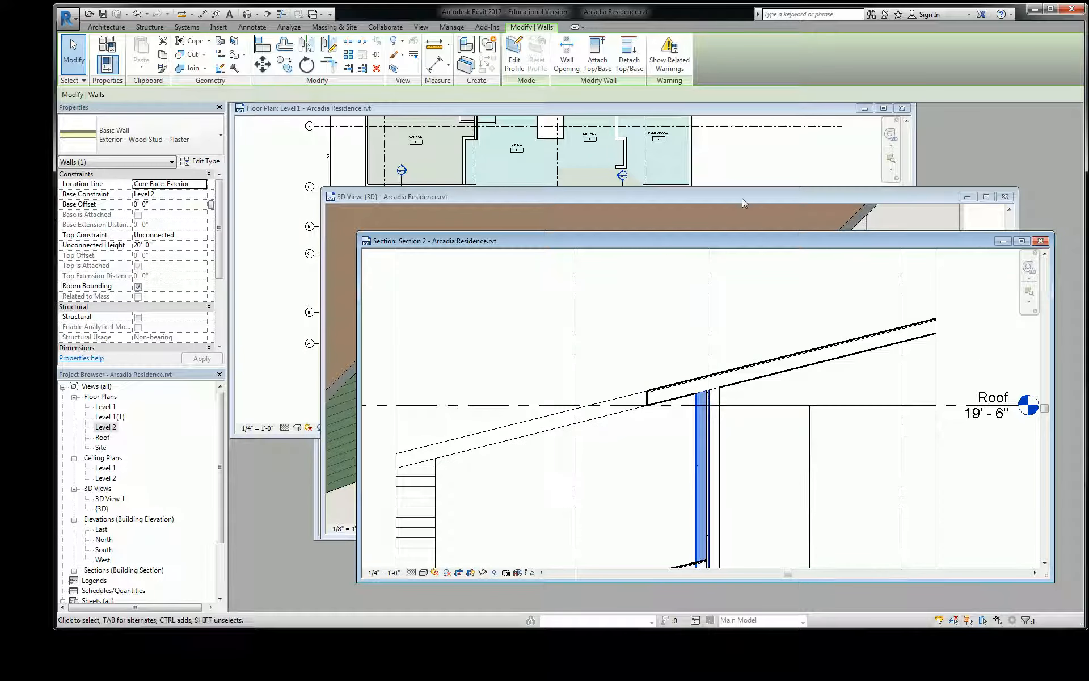
# Trim the adjoining side wall and the copied outer plaster wall to a shared corner in the Level 2 floor plan.
pyautogui.click(742, 199)
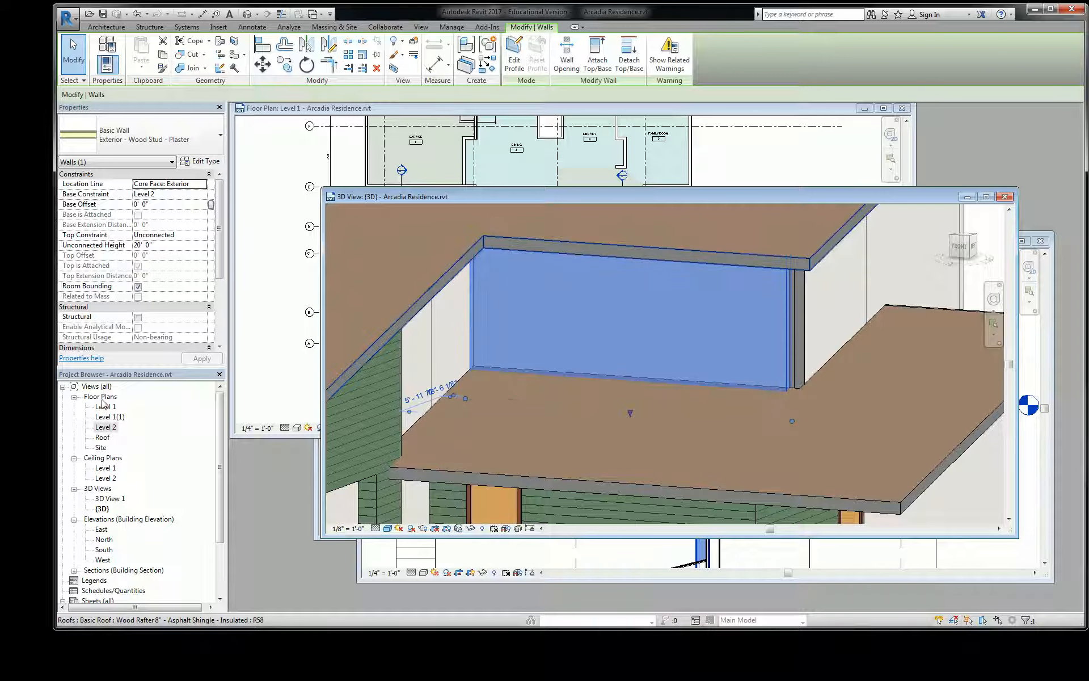
pyautogui.doubleClick(111, 426)
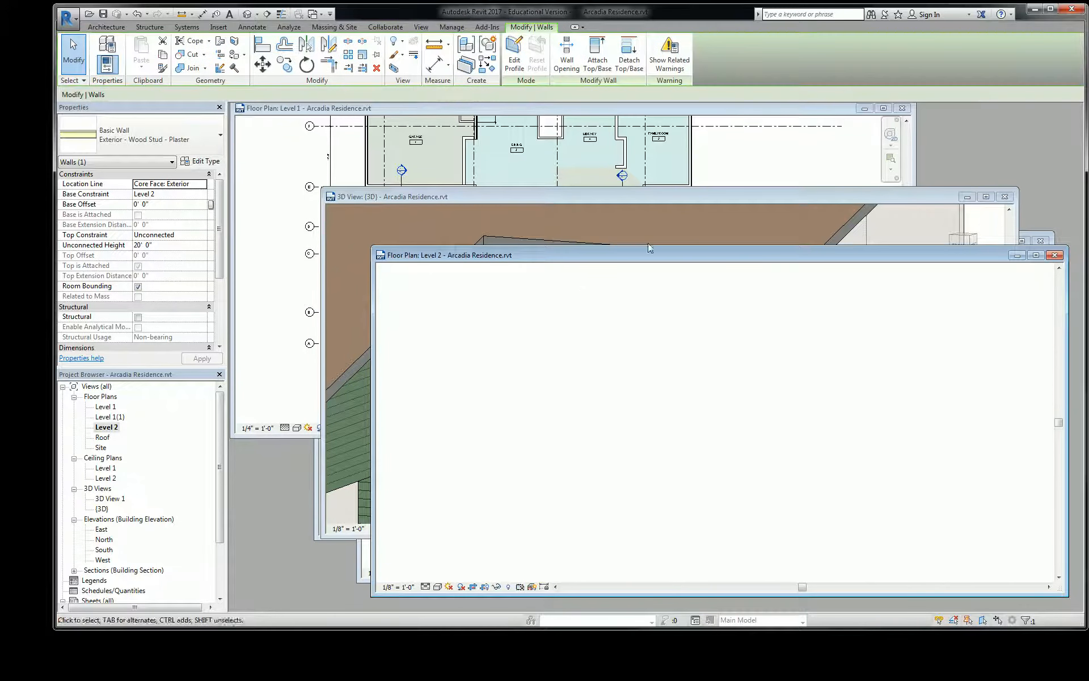
pyautogui.scroll(8, 814, 437)
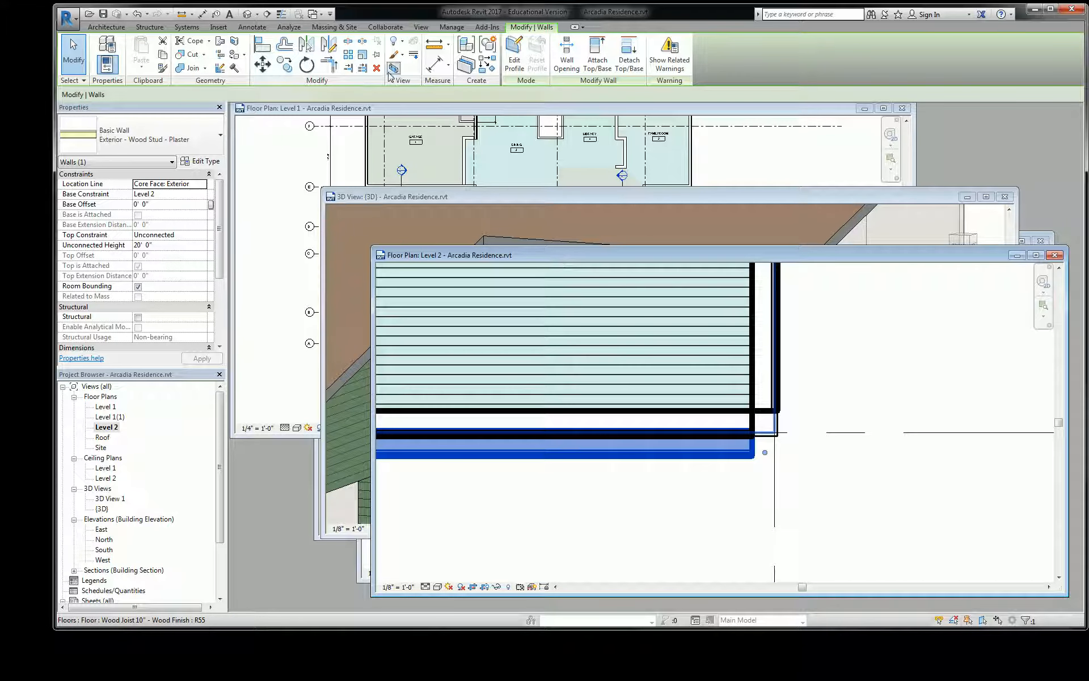
pyautogui.click(329, 64)
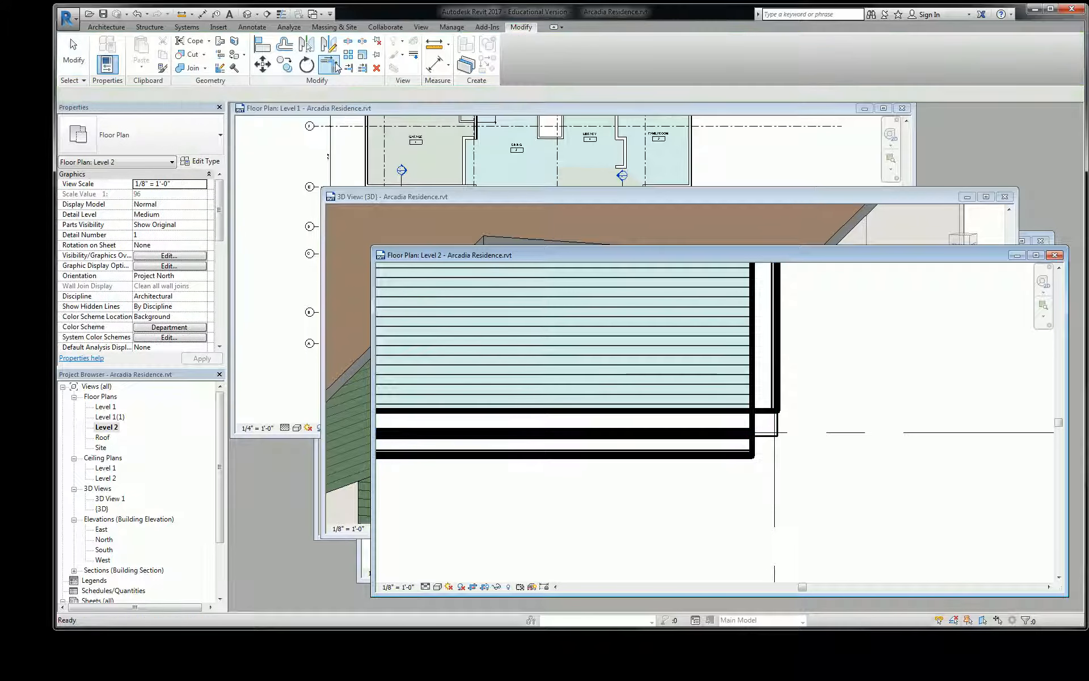
pyautogui.click(773, 380)
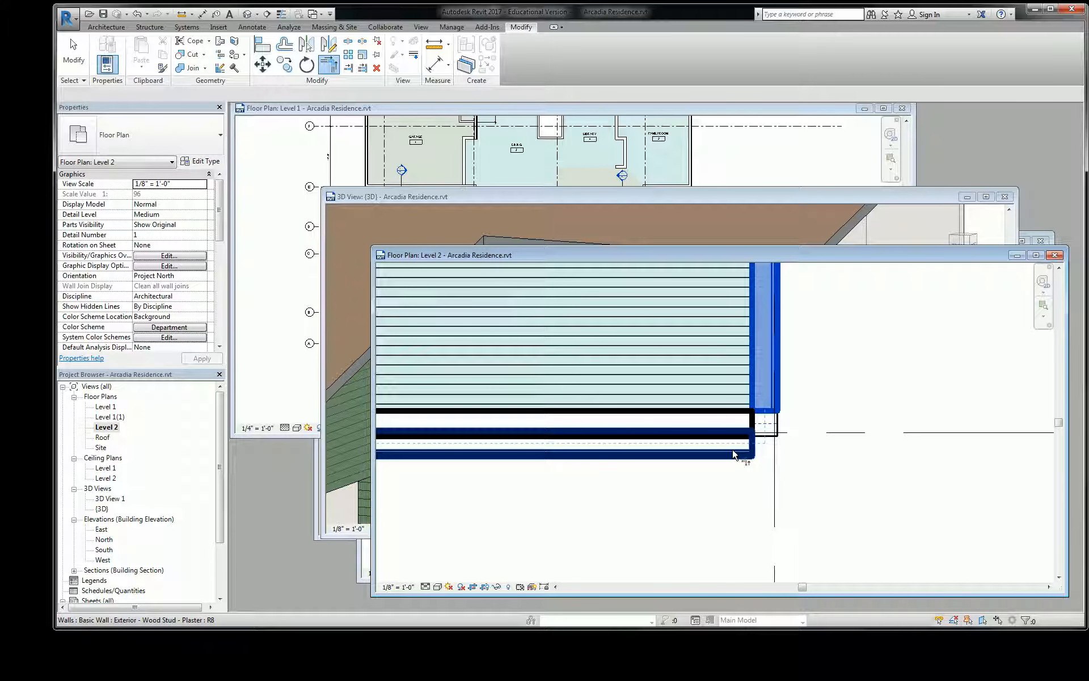
pyautogui.click(733, 448)
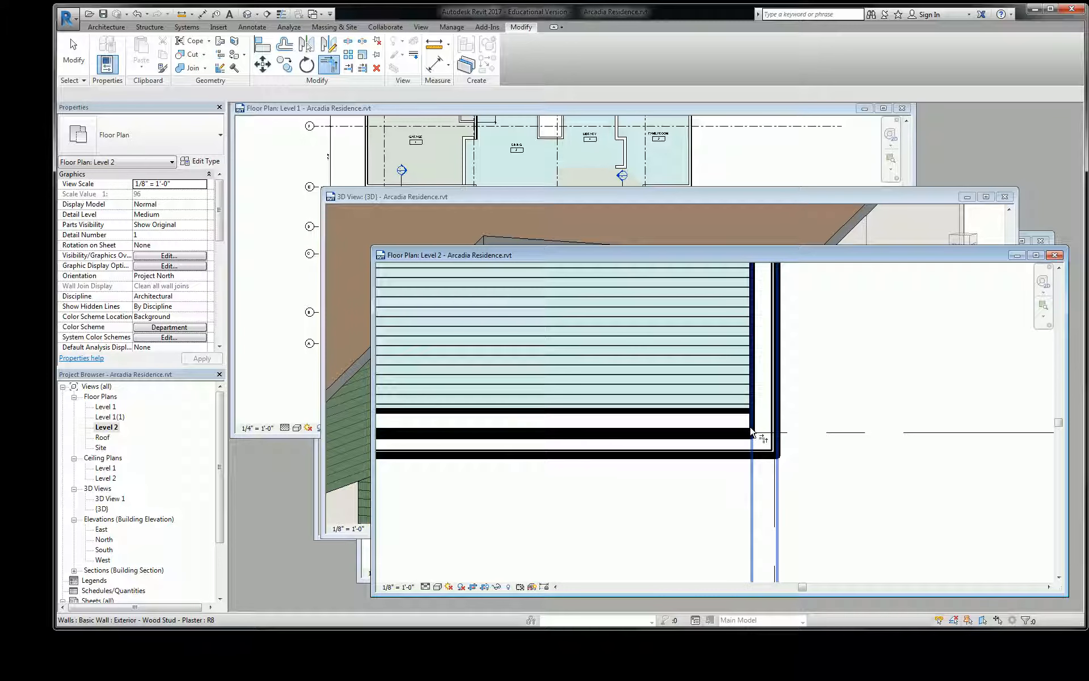
pyautogui.press('Escape')
pyautogui.press('Escape')
# Edit the outer plaster wall's profile in the 3D view, adding an inner rectangle below the upper roof to cut an opening.
pyautogui.click(794, 210)
pyautogui.scroll(4, 786, 349)
pyautogui.keyDown('shift'); pyautogui.moveTo(786, 349); pyautogui.dragTo(754, 365, button='middle'); pyautogui.keyUp('shift')
pyautogui.moveTo(452, 445); pyautogui.dragTo(680, 384, button='middle')
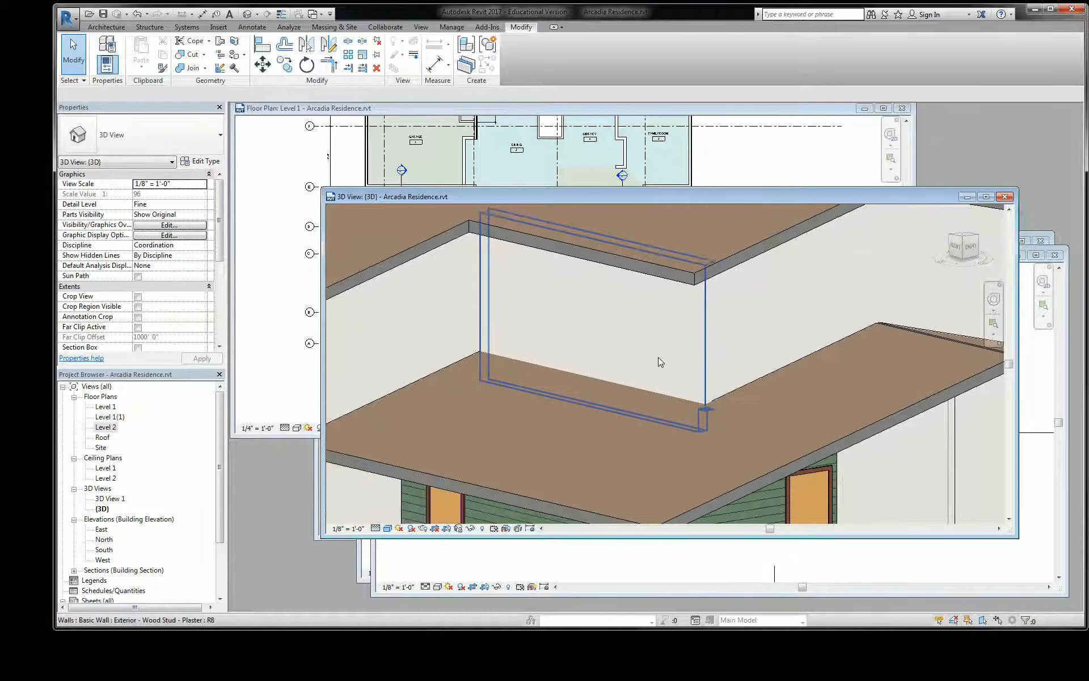
pyautogui.click(663, 364)
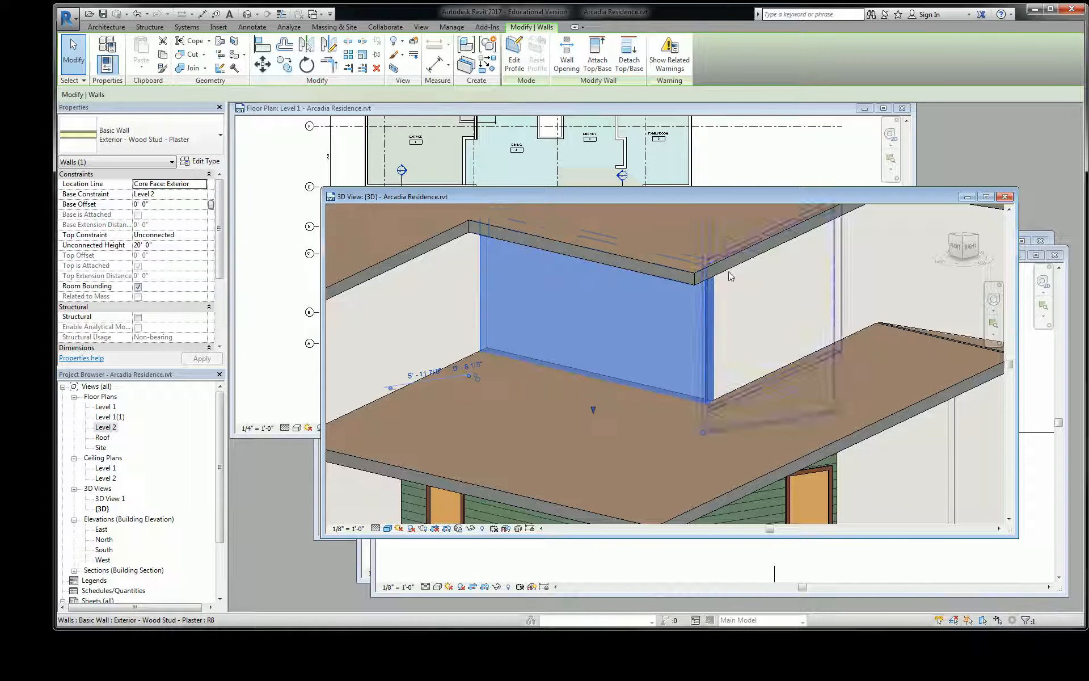
pyautogui.doubleClick(572, 292)
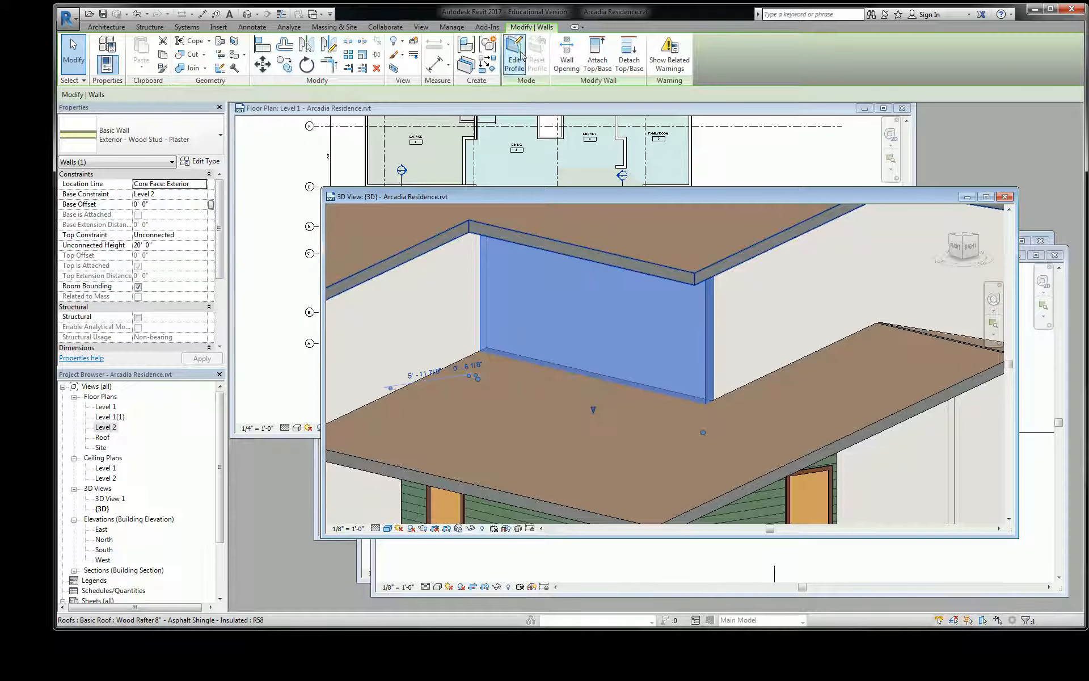
pyautogui.click(606, 349)
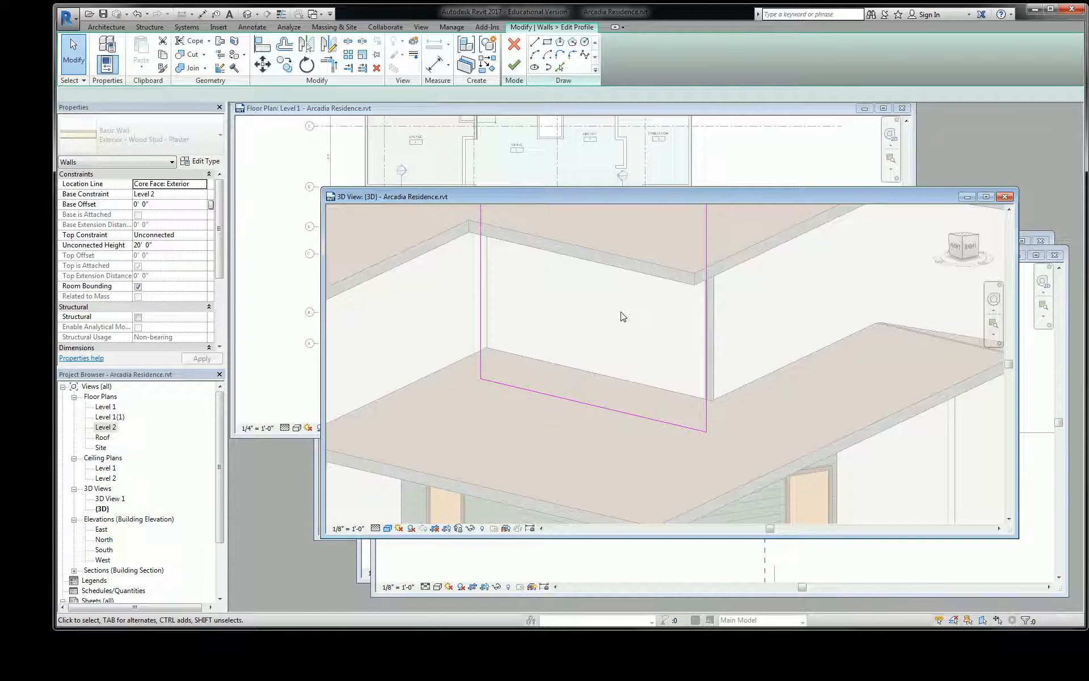
pyautogui.click(508, 327)
pyautogui.click(669, 286)
pyautogui.click(514, 65)
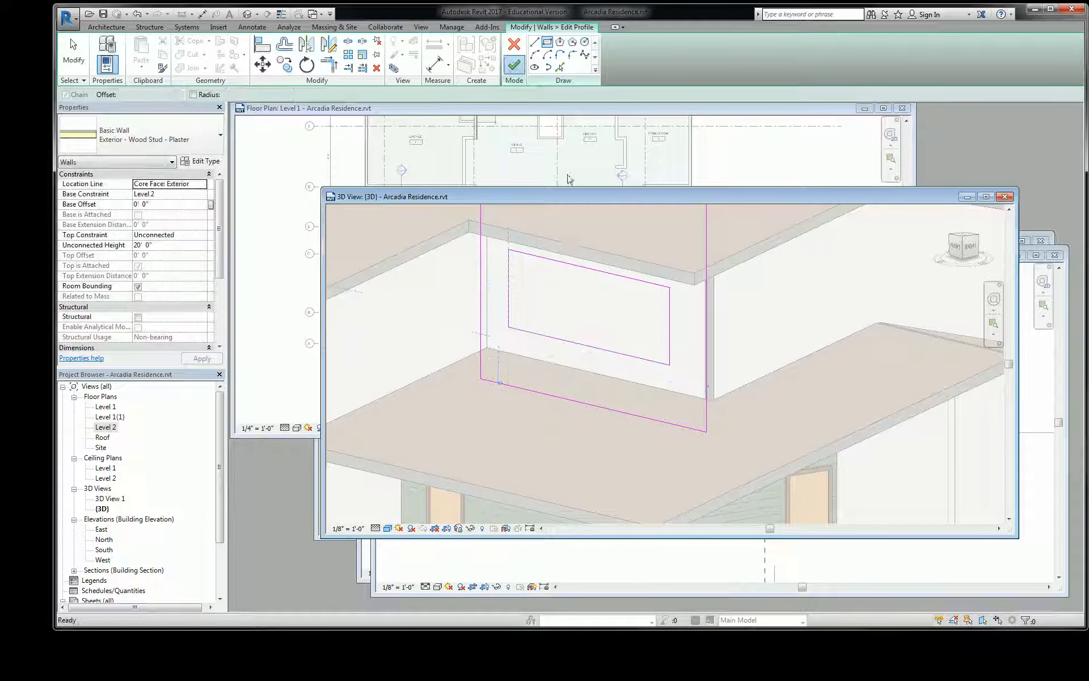
pyautogui.press('Escape')
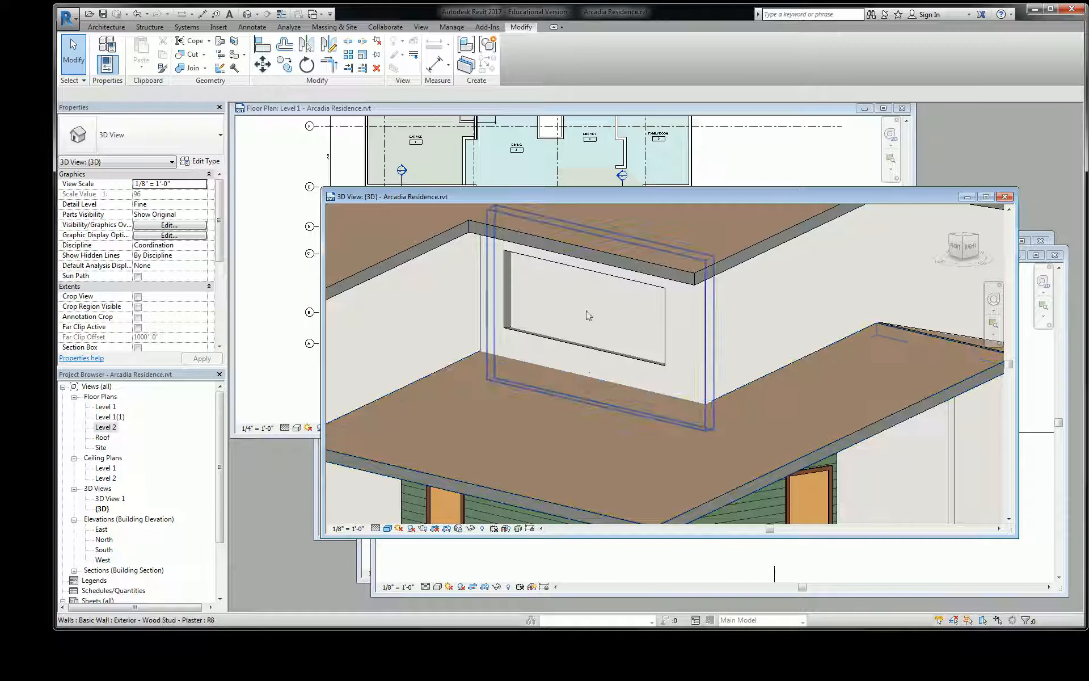
# Change the inner wall seen through the opening to the type Exterior - Wood Stud - Lap Siding.
pyautogui.click(588, 311)
pyautogui.click(205, 140)
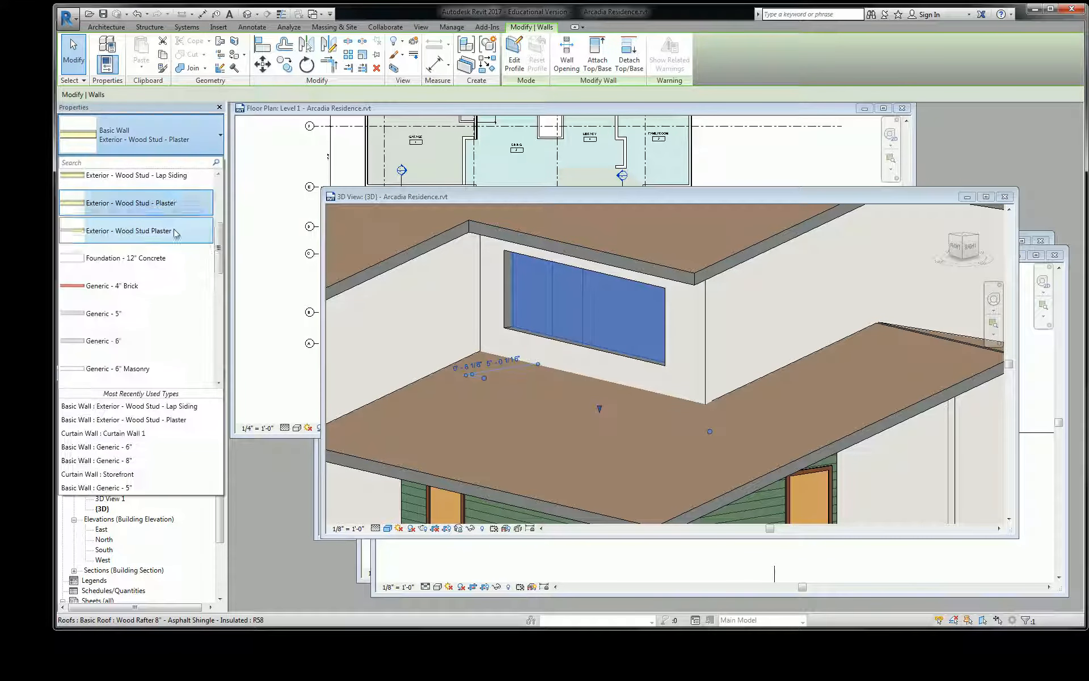
pyautogui.click(134, 174)
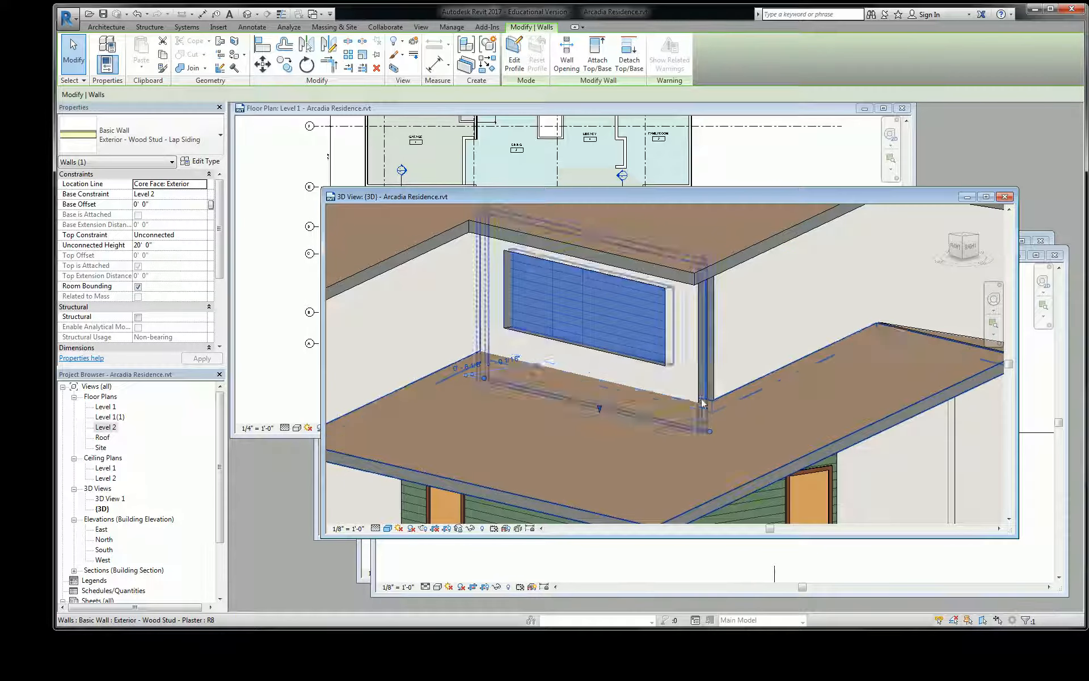
pyautogui.press('Escape')
pyautogui.moveTo(761, 336); pyautogui.dragTo(775, 306, button='middle')
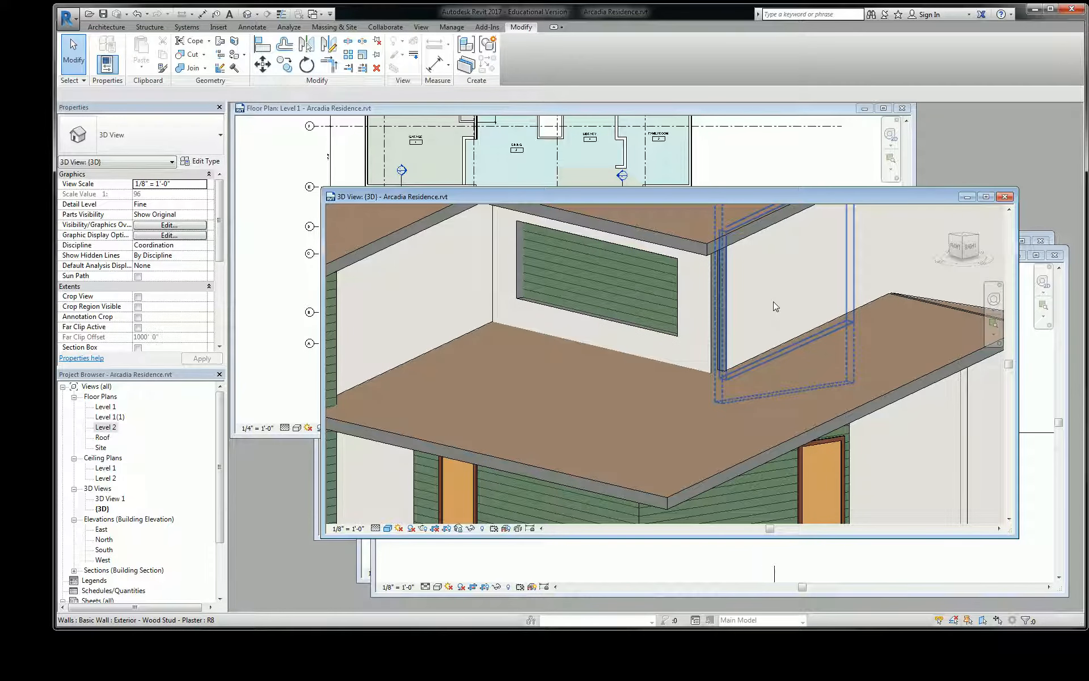
# Undo the lap siding type change and the rectangular cutout in the outer wall's profile.
pyautogui.doubleClick(767, 304)
pyautogui.hotkey('ctrl', 'z')
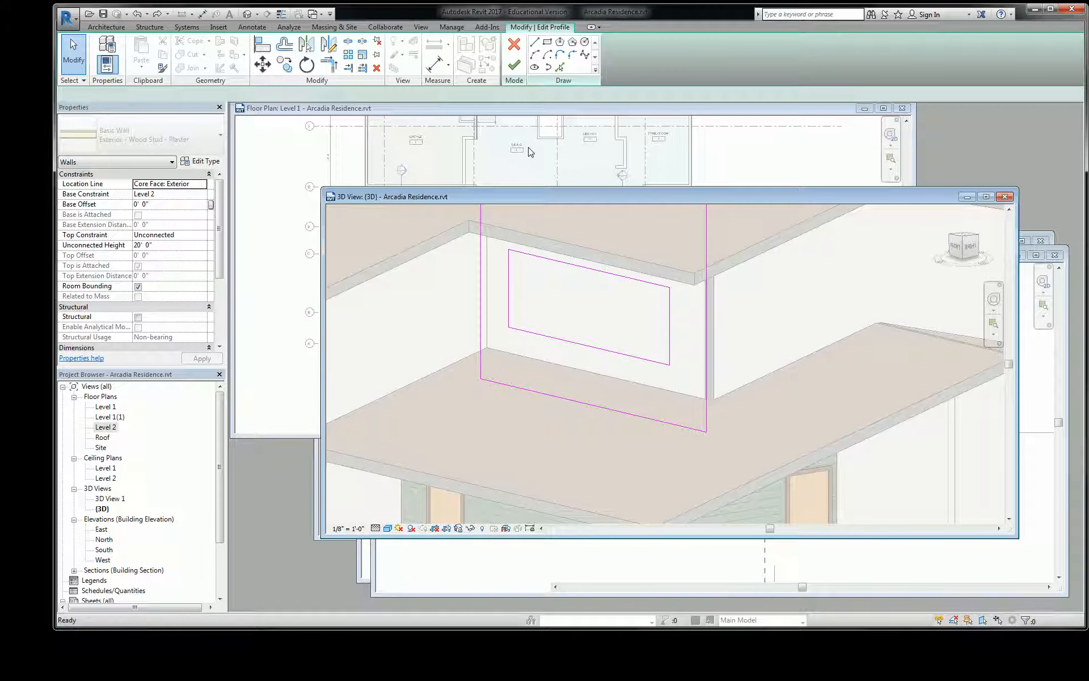
pyautogui.click(521, 67)
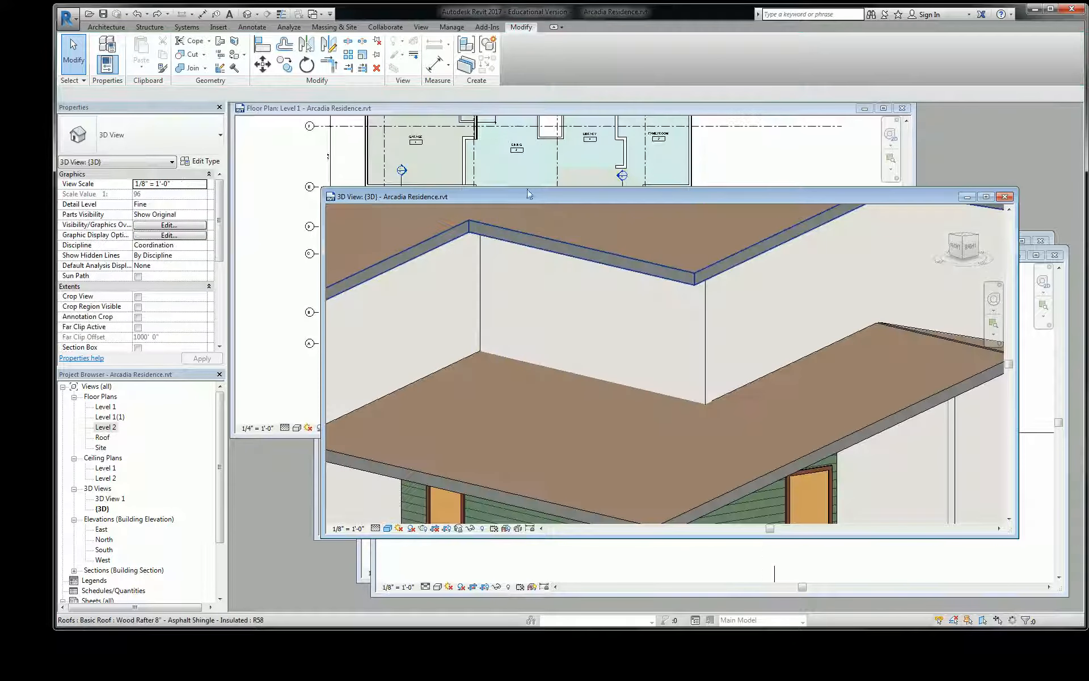
pyautogui.click(542, 288)
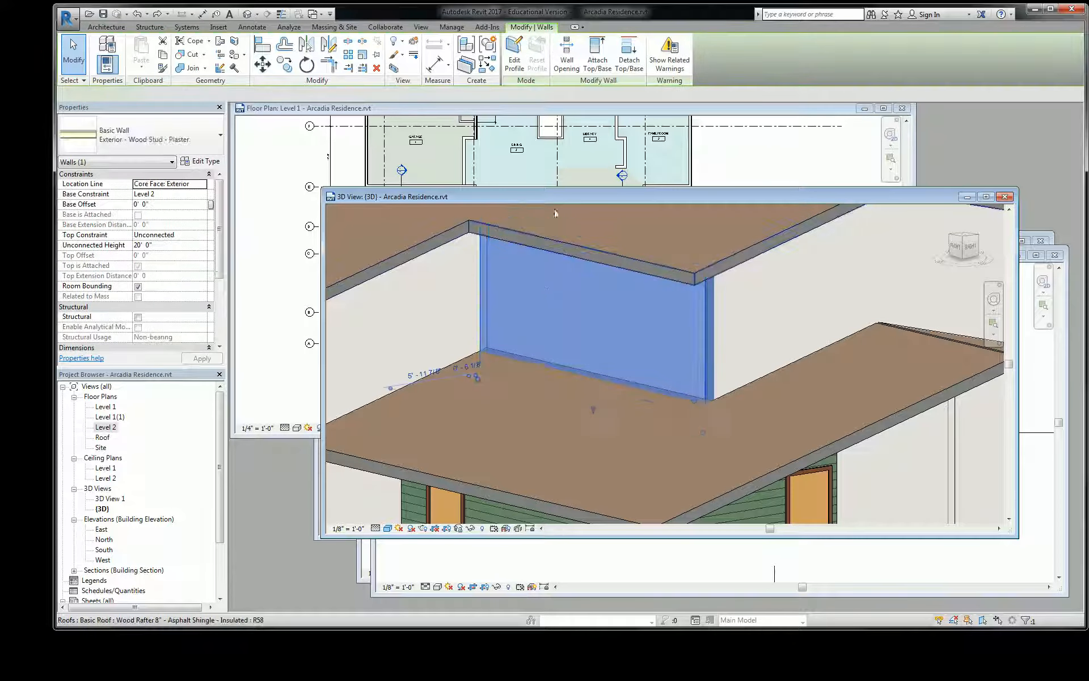
pyautogui.click(567, 54)
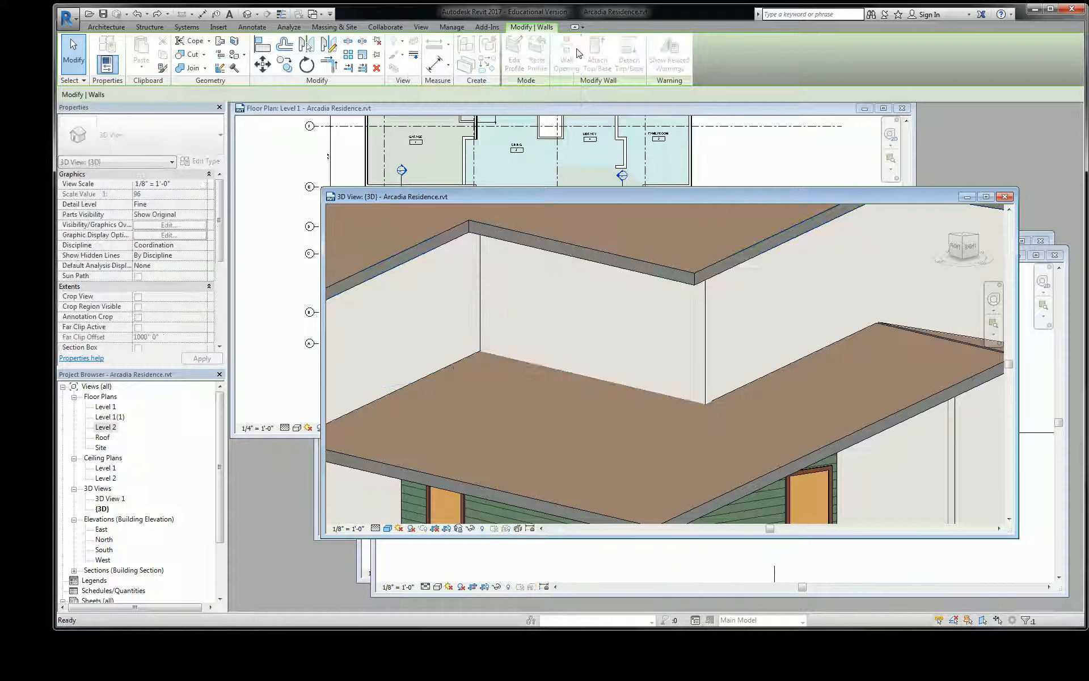
pyautogui.click(498, 340)
pyautogui.press('Escape')
pyautogui.press('Escape')
# Cut a rectangular Wall Opening about 15'-2" wide in the outer plaster wall, with its base about 3'-2" above Level 2.
pyautogui.click(577, 275)
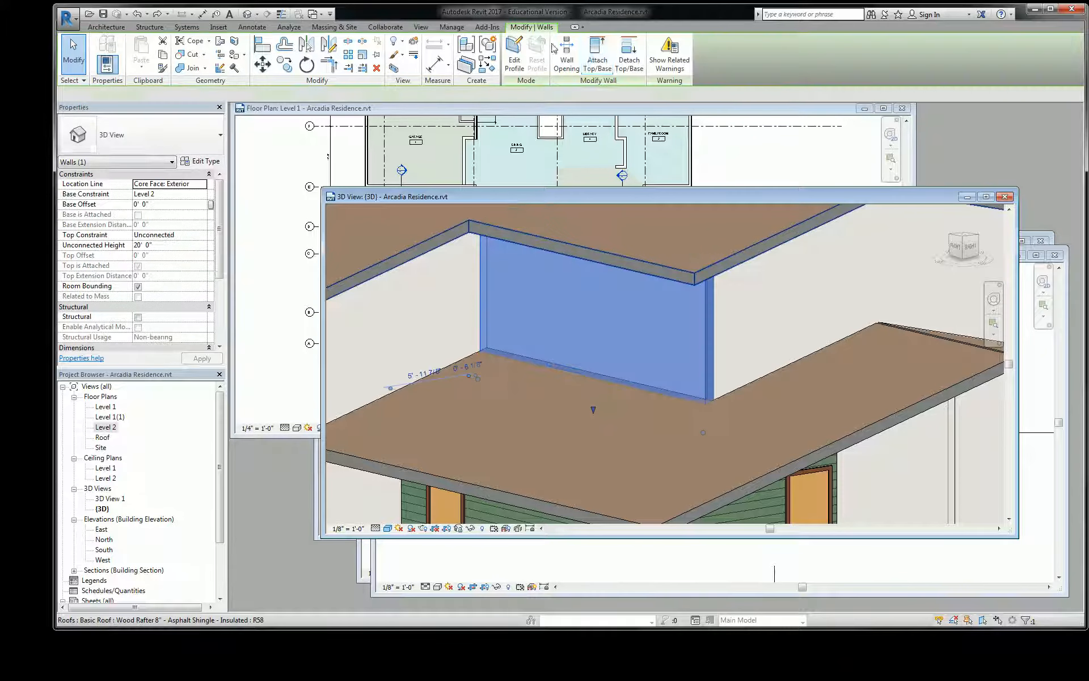
pyautogui.click(566, 54)
pyautogui.click(507, 338)
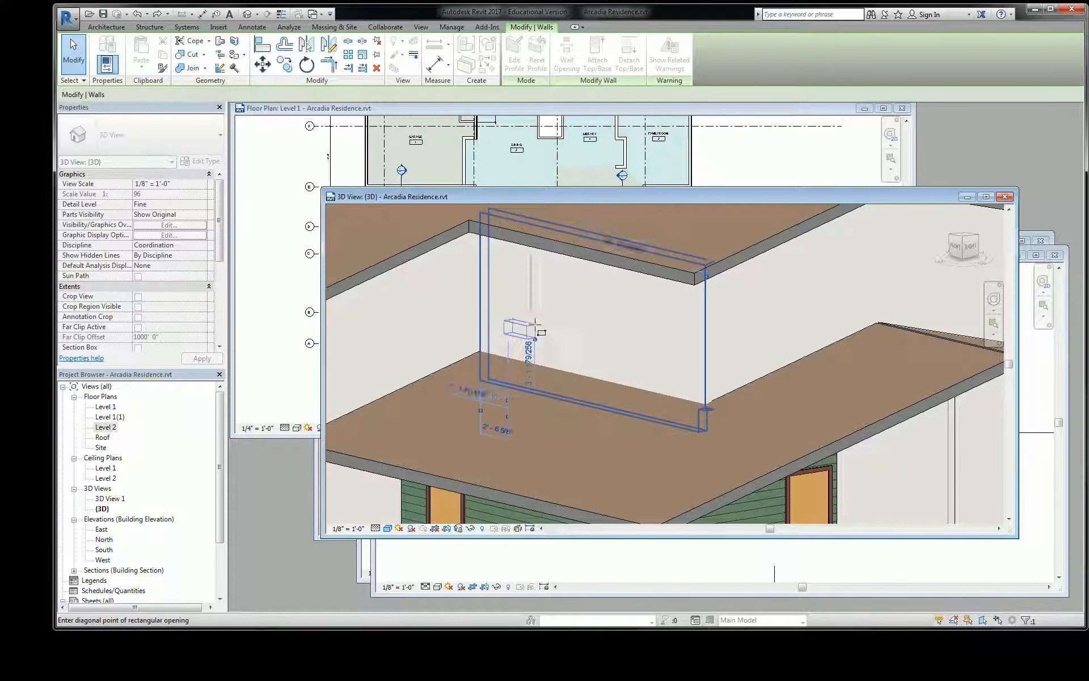
pyautogui.click(670, 304)
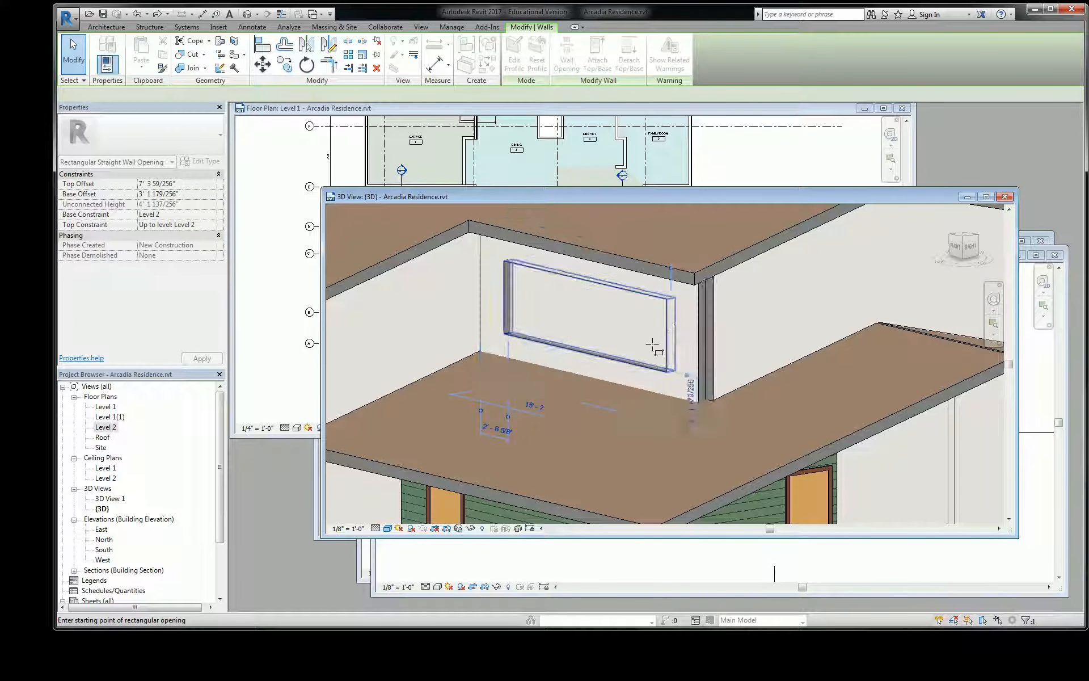
pyautogui.press('Escape')
pyautogui.press('Escape')
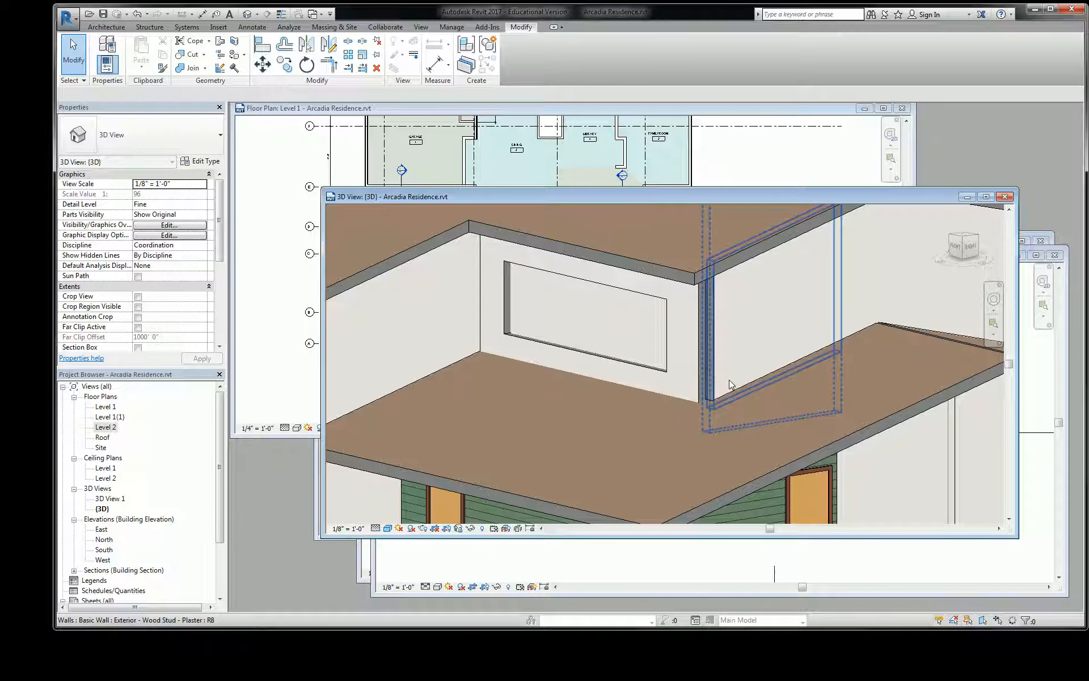
# Try to trim the outer wall and the adjoining side wall to a corner in the Level 2 floor plan.
pyautogui.click(1003, 568)
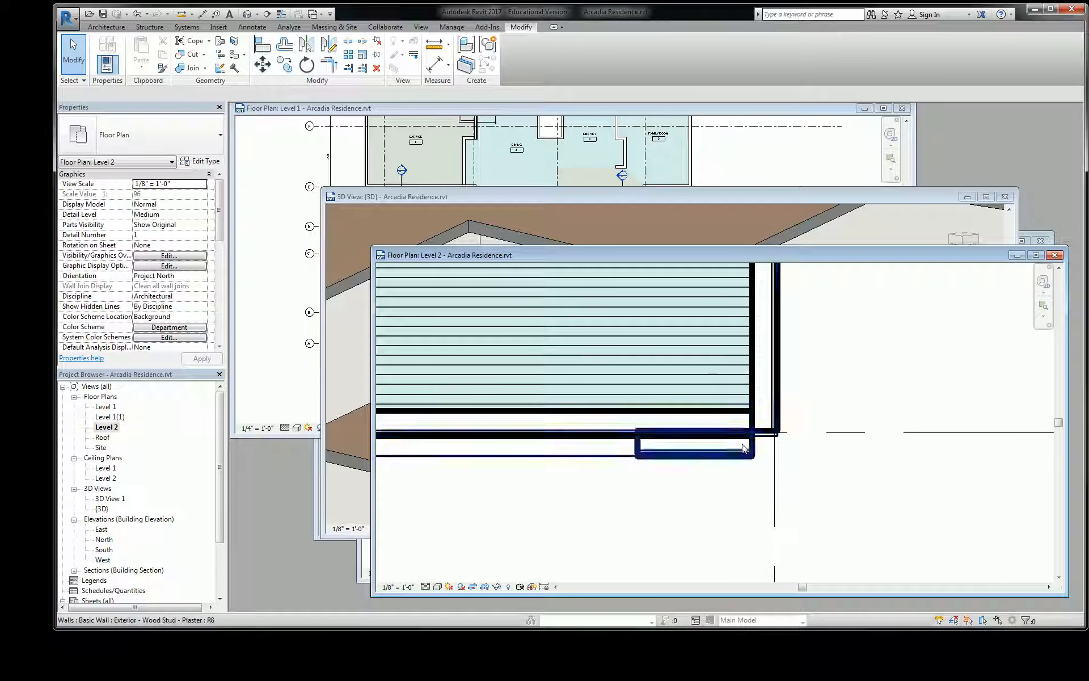
pyautogui.click(700, 454)
pyautogui.press('Escape')
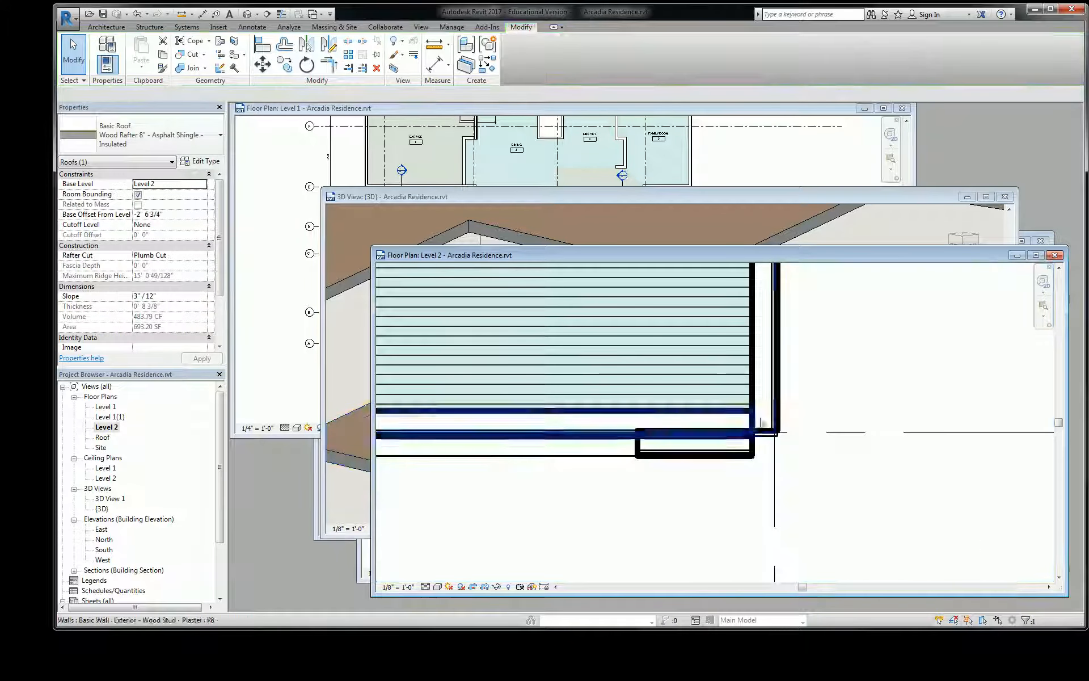
pyautogui.press('t')
pyautogui.press('r')
pyautogui.click(731, 454)
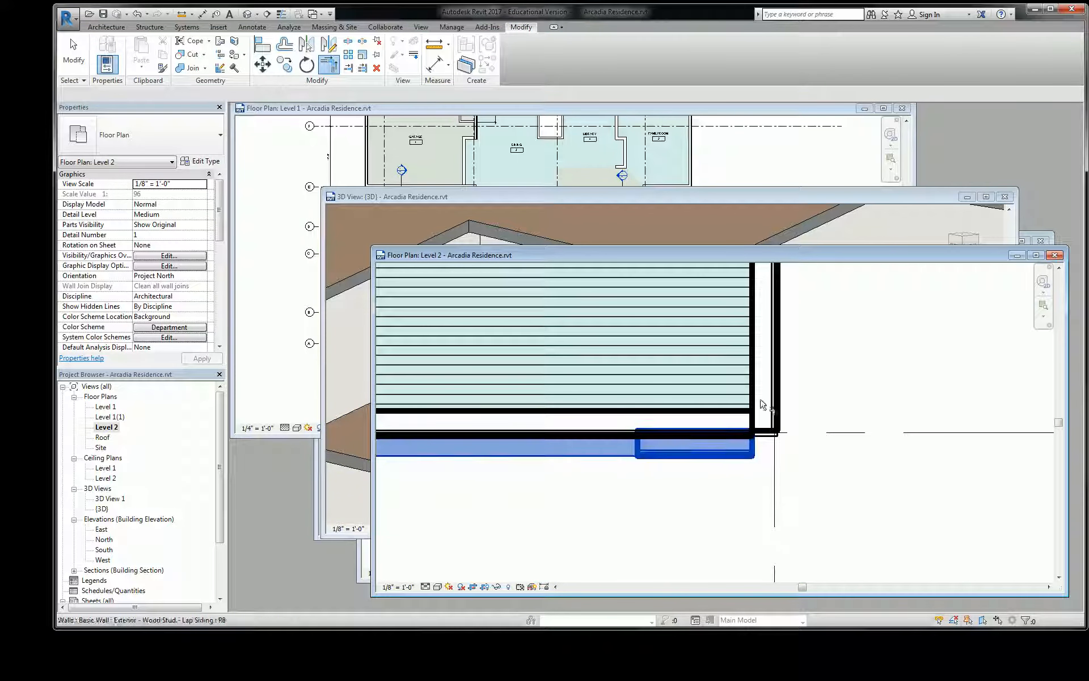
pyautogui.press('Escape')
pyautogui.click(777, 403)
pyautogui.press('Escape')
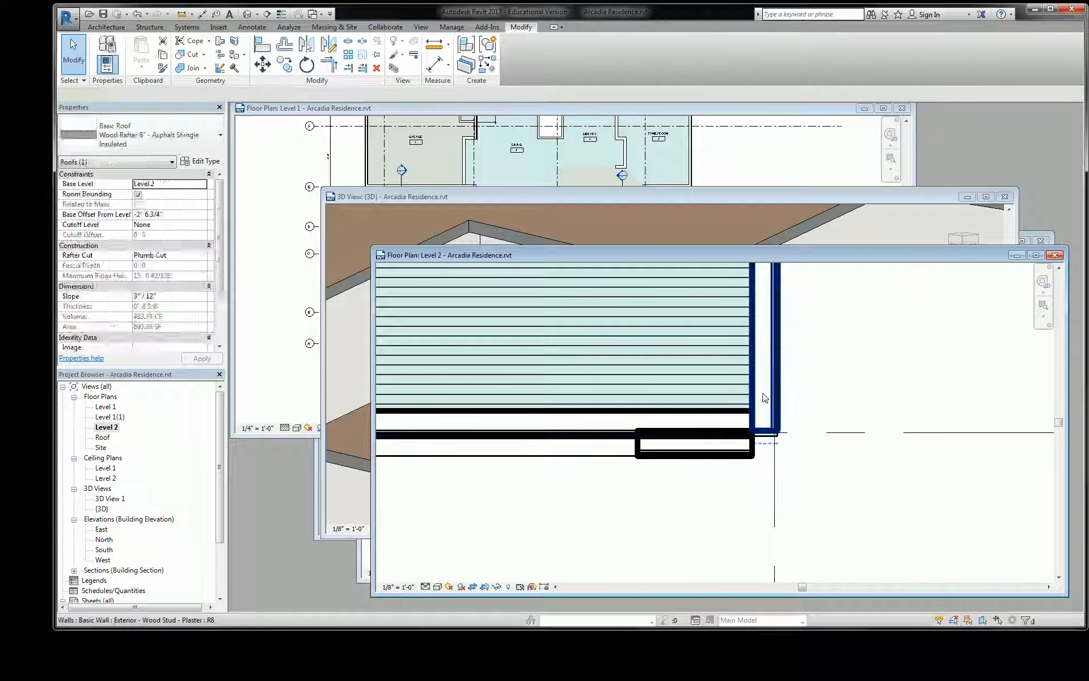
# Stretch the side wall's end slightly toward the outer wall's face in the Level 2 plan, and undo the stretch.
pyautogui.click(761, 425)
pyautogui.moveTo(774, 444); pyautogui.dragTo(775, 452)
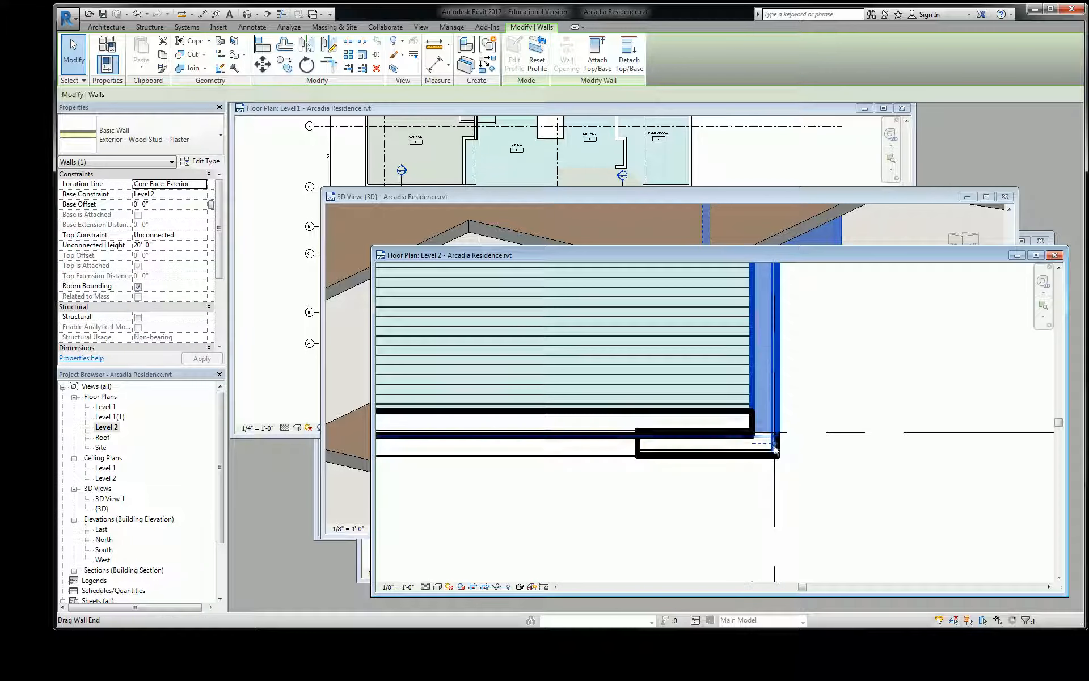
pyautogui.click(789, 469)
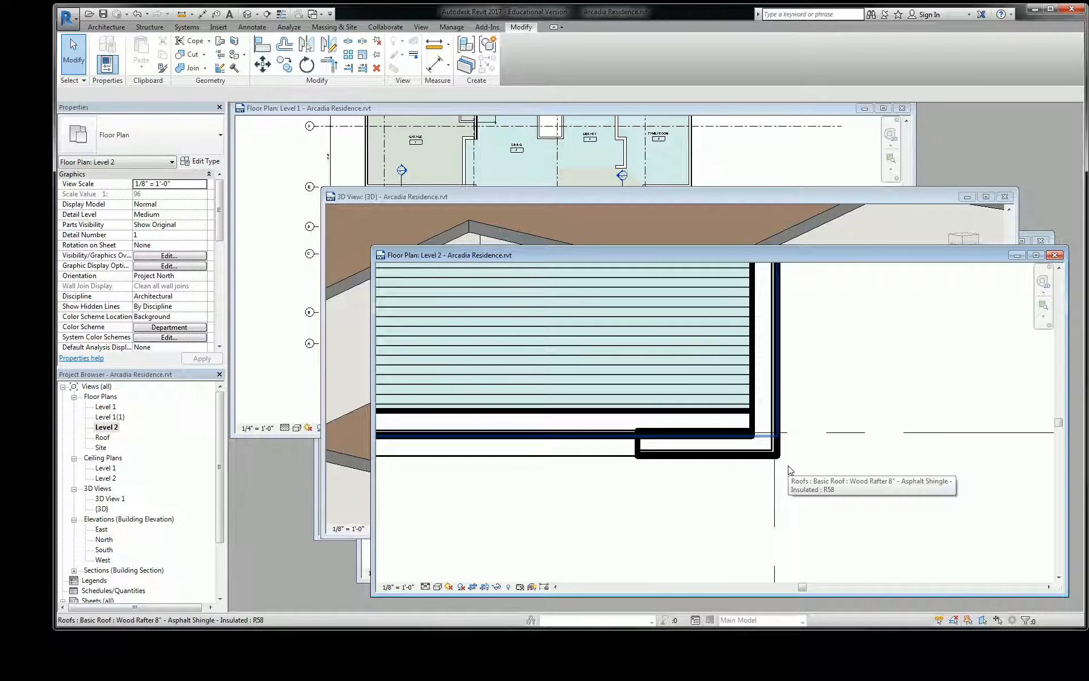
pyautogui.hotkey('ctrl', 'z')
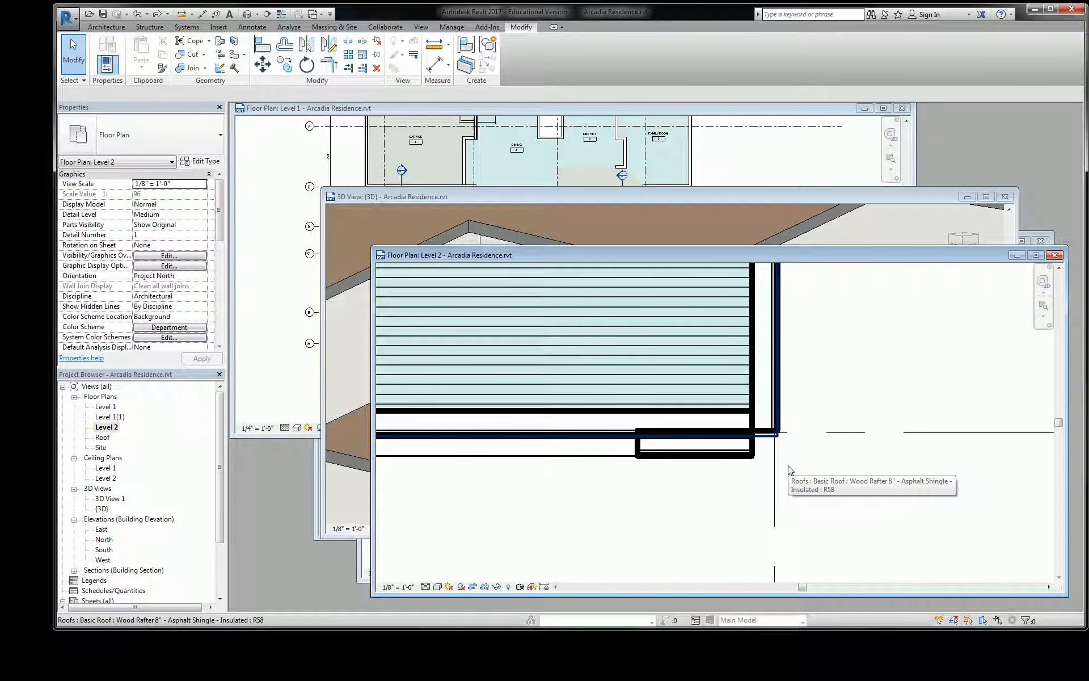
# Extend the end of the side plaster wall in the Level 2 plan so it joins the outer wall at the corner.
pyautogui.click(776, 435)
pyautogui.scroll(2, 778, 442)
pyautogui.scroll(1, 780, 443)
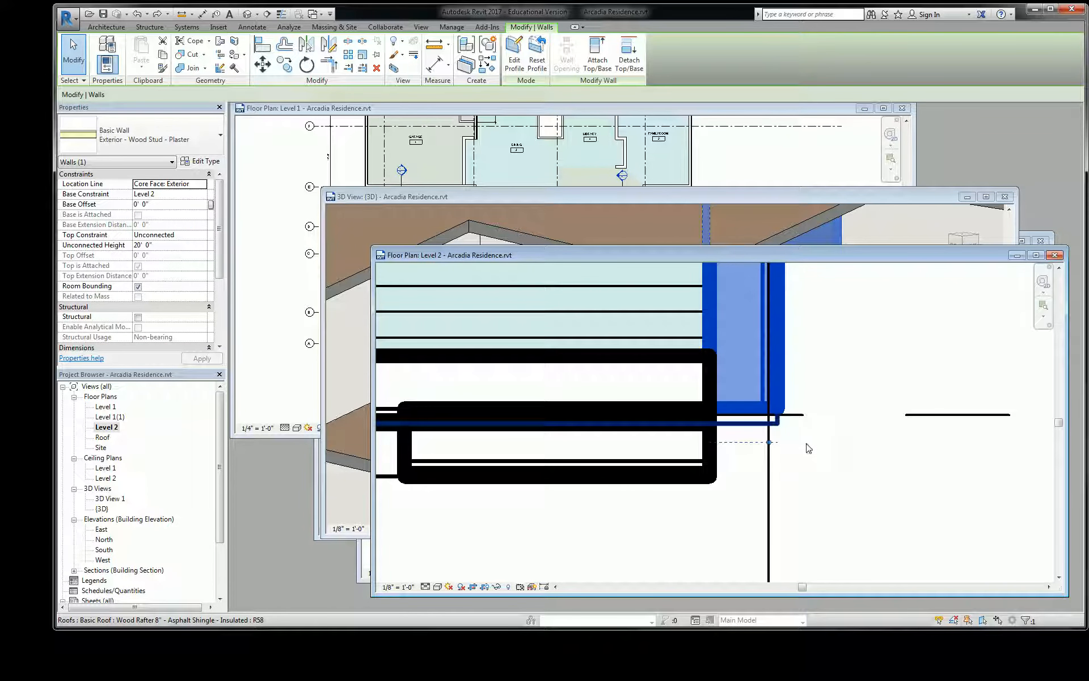
pyautogui.moveTo(769, 442); pyautogui.dragTo(769, 453)
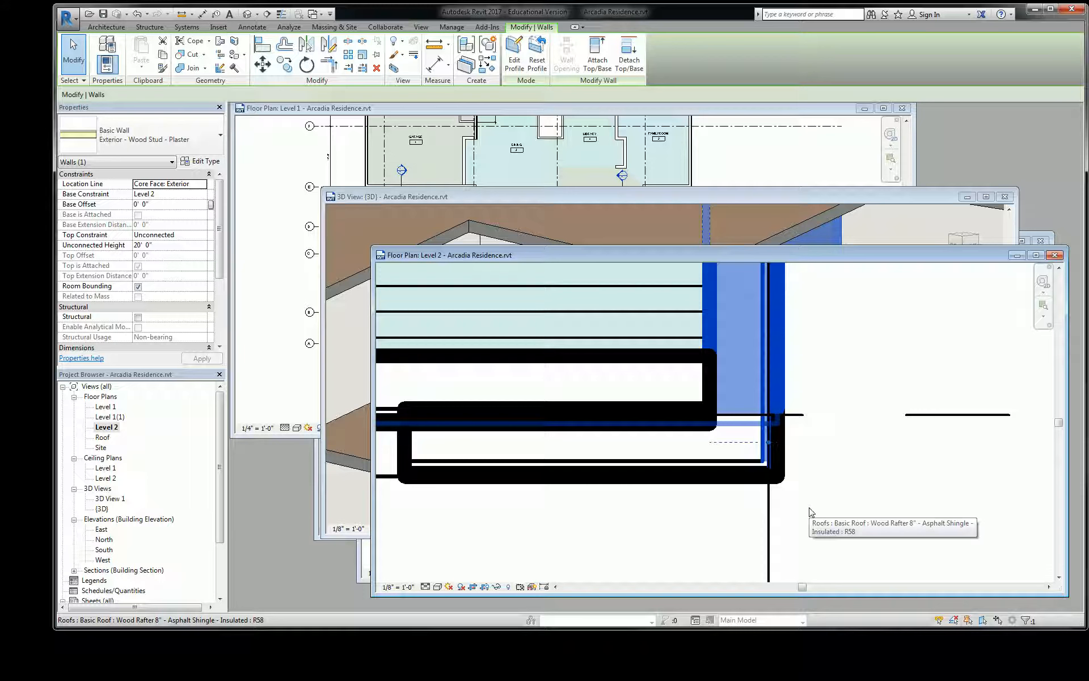
# Check the rectangular wall opening and its surrounding walls in the Level 2 plan and in the 3D view.
pyautogui.scroll(-5, 812, 382)
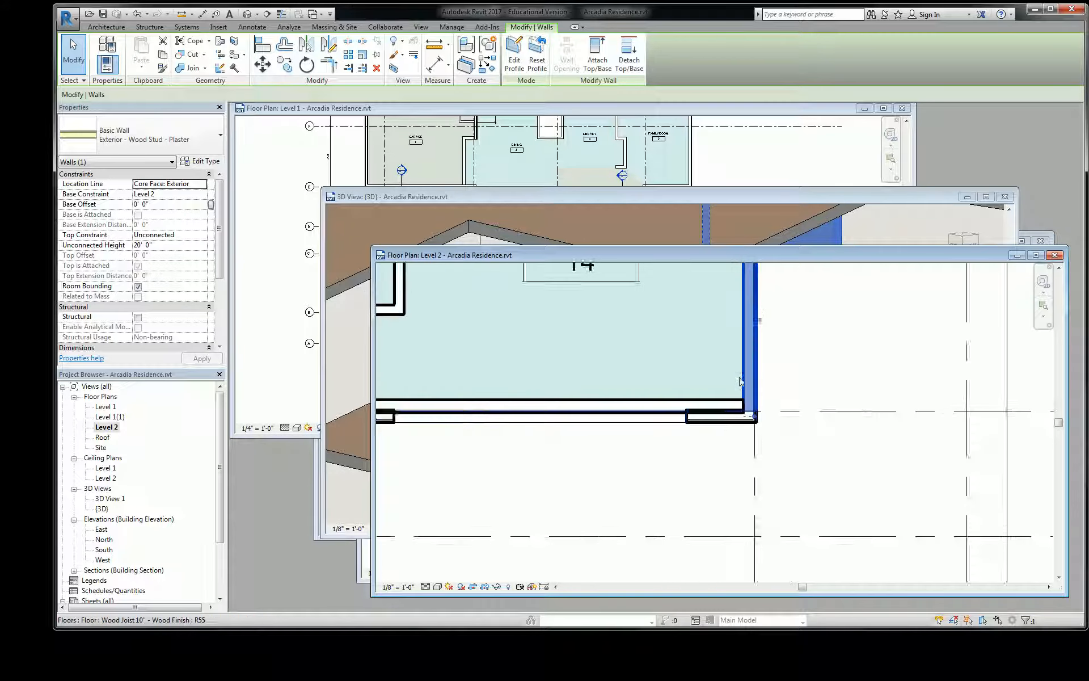
pyautogui.moveTo(777, 387); pyautogui.dragTo(813, 392, button='middle')
pyautogui.click(648, 422)
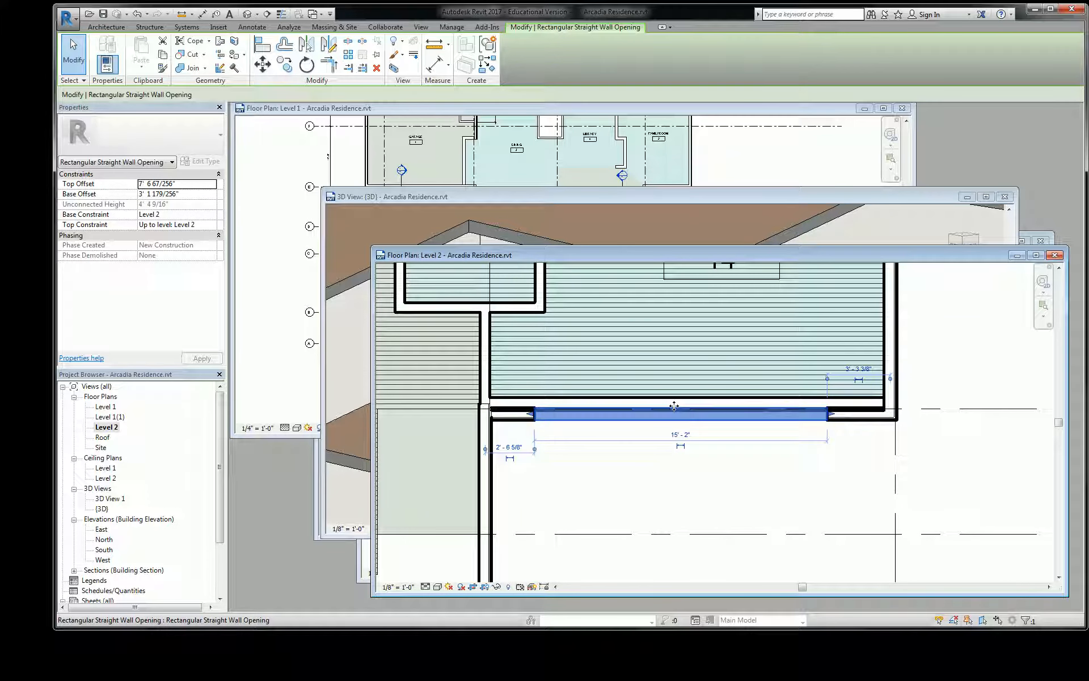
pyautogui.click(771, 195)
pyautogui.press('Escape')
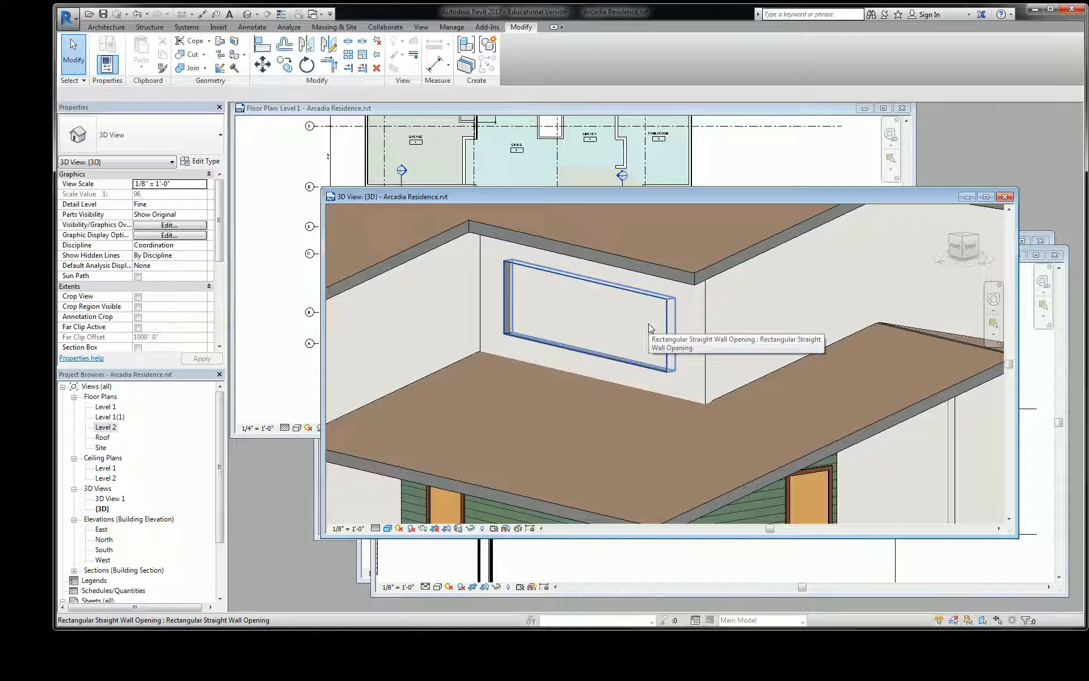
# In the South elevation, lower the bottom edge of the rectangular wall opening and set its base offset to 2' 6".
pyautogui.click(105, 426)
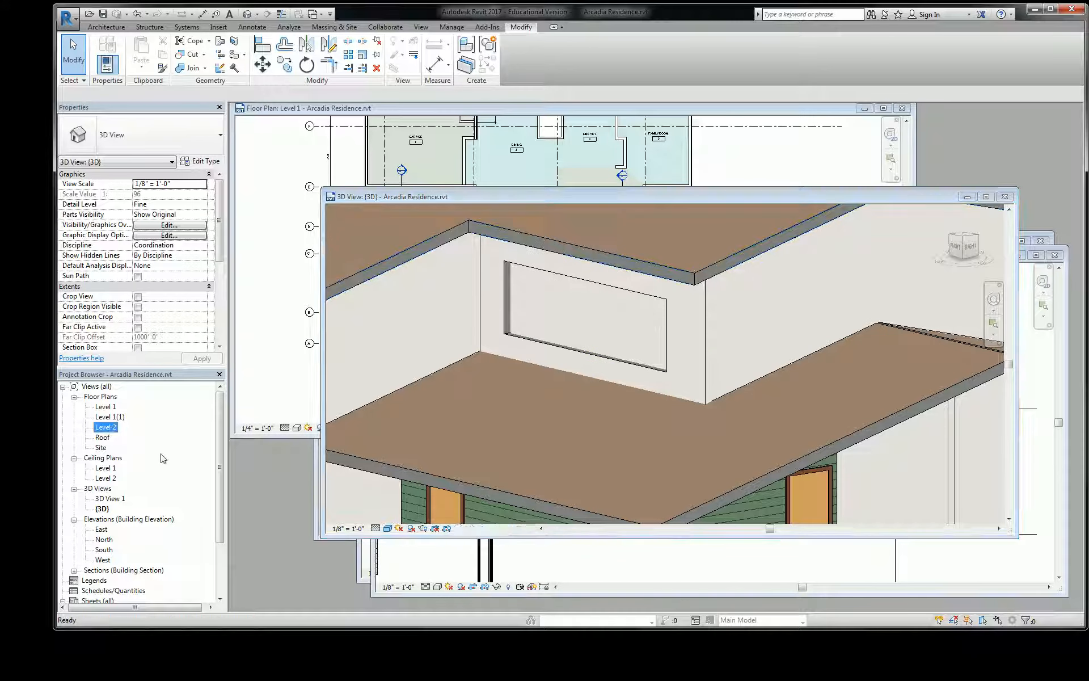
pyautogui.scroll(-1, 145, 515)
pyautogui.scroll(-1, 146, 515)
pyautogui.doubleClick(108, 510)
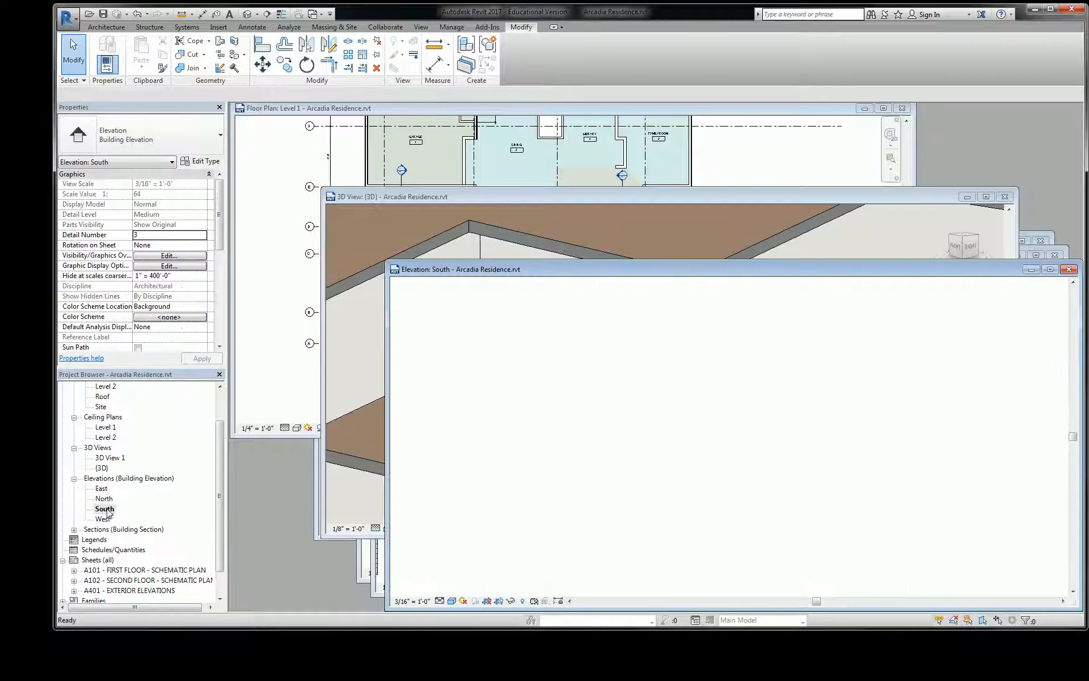
pyautogui.click(738, 403)
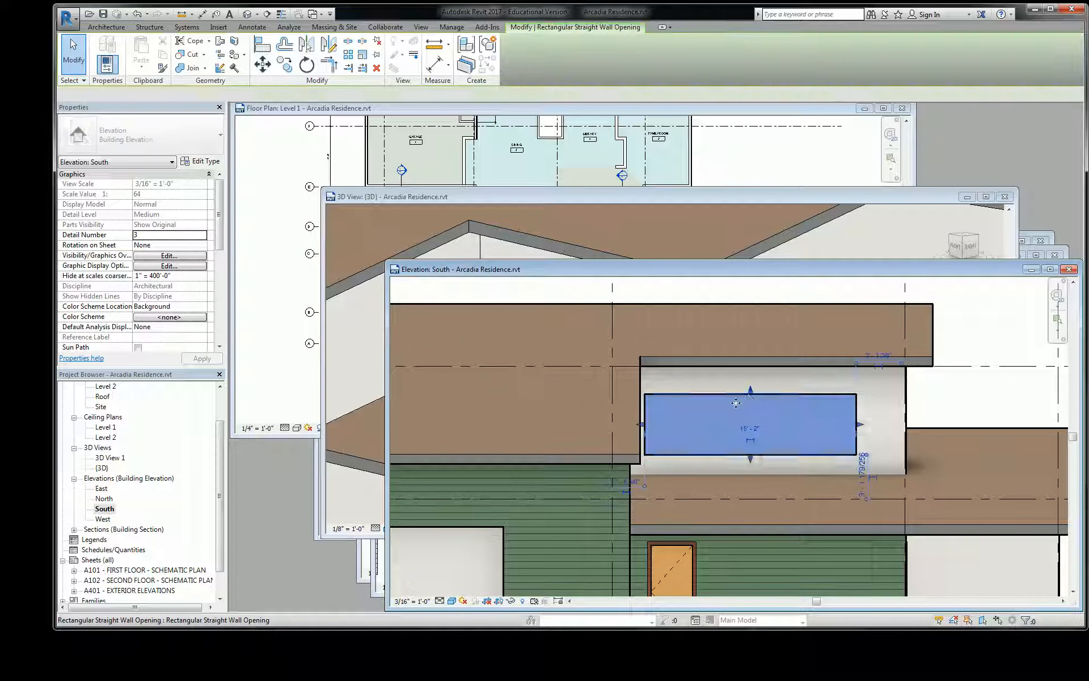
pyautogui.scroll(5, 737, 400)
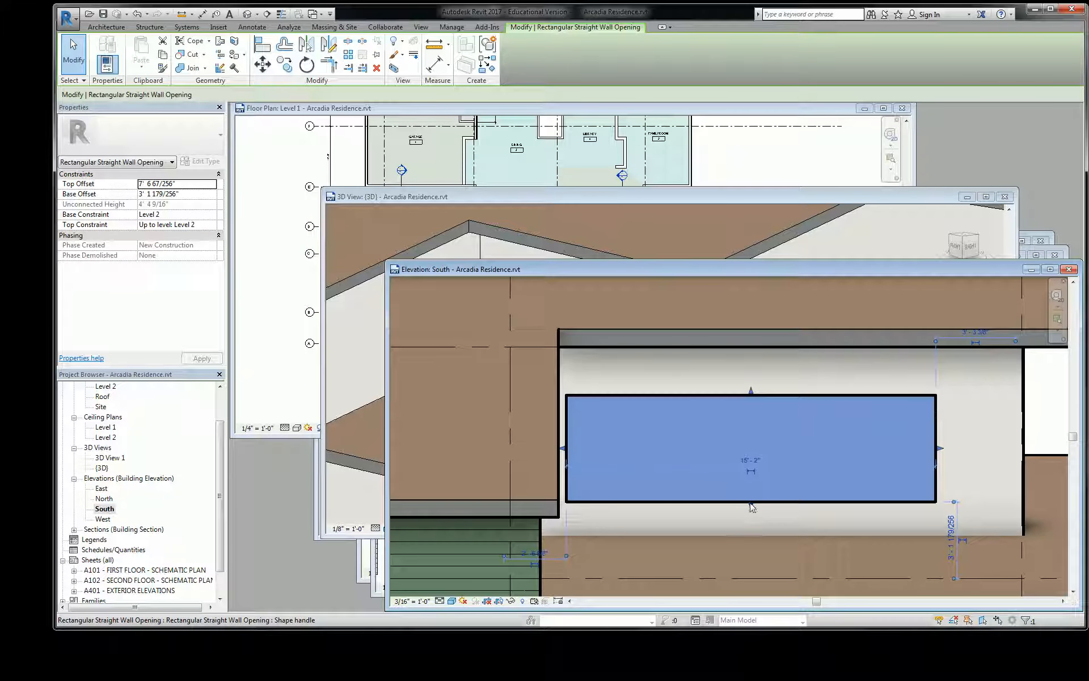
pyautogui.moveTo(751, 497); pyautogui.dragTo(751, 516)
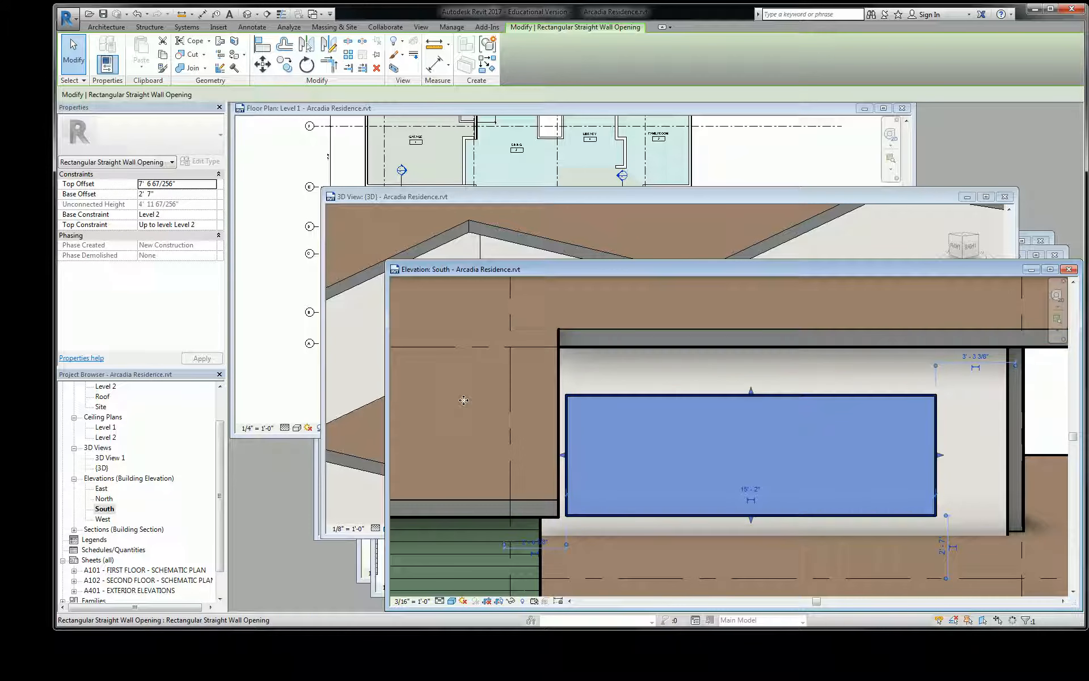
pyautogui.click(167, 194)
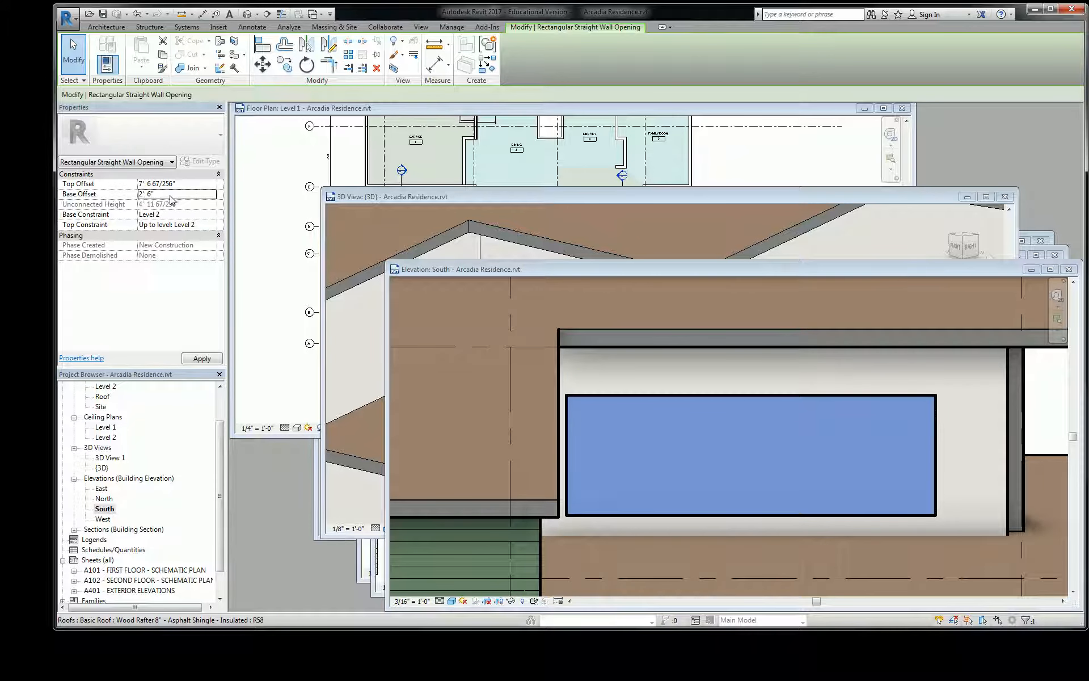
# Raise the wall opening's top edge to about 8' 11" above Level 2 and set its base offset to 3' 0".
pyautogui.click(716, 444)
pyautogui.moveTo(751, 397); pyautogui.dragTo(751, 360)
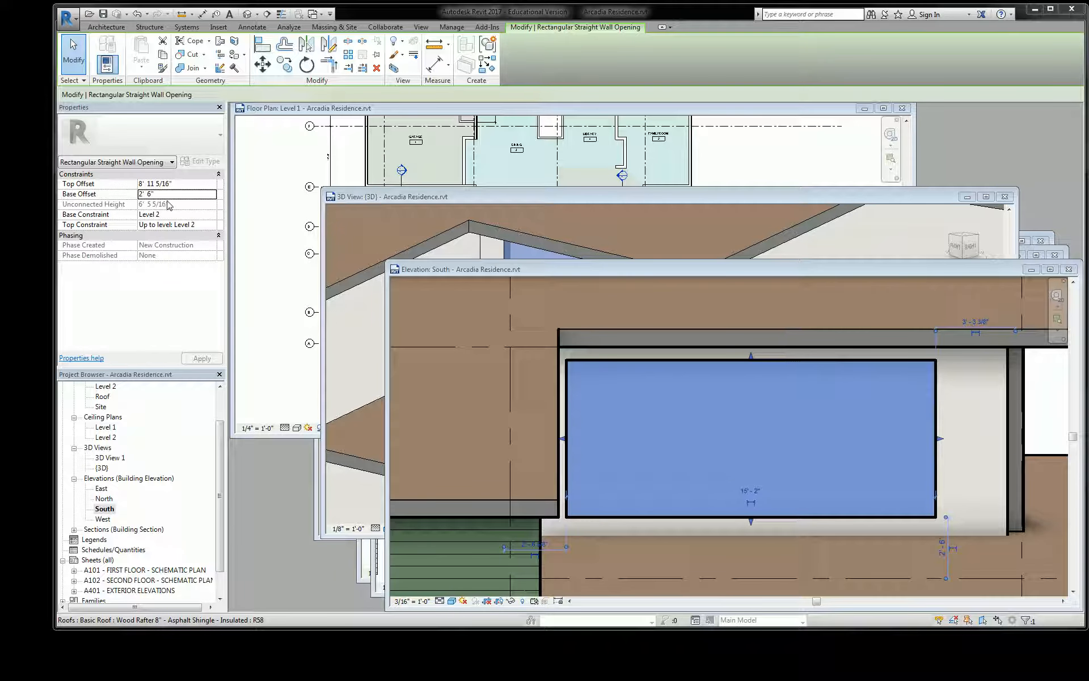
pyautogui.click(170, 197)
pyautogui.write('3')
pyautogui.press('Return')
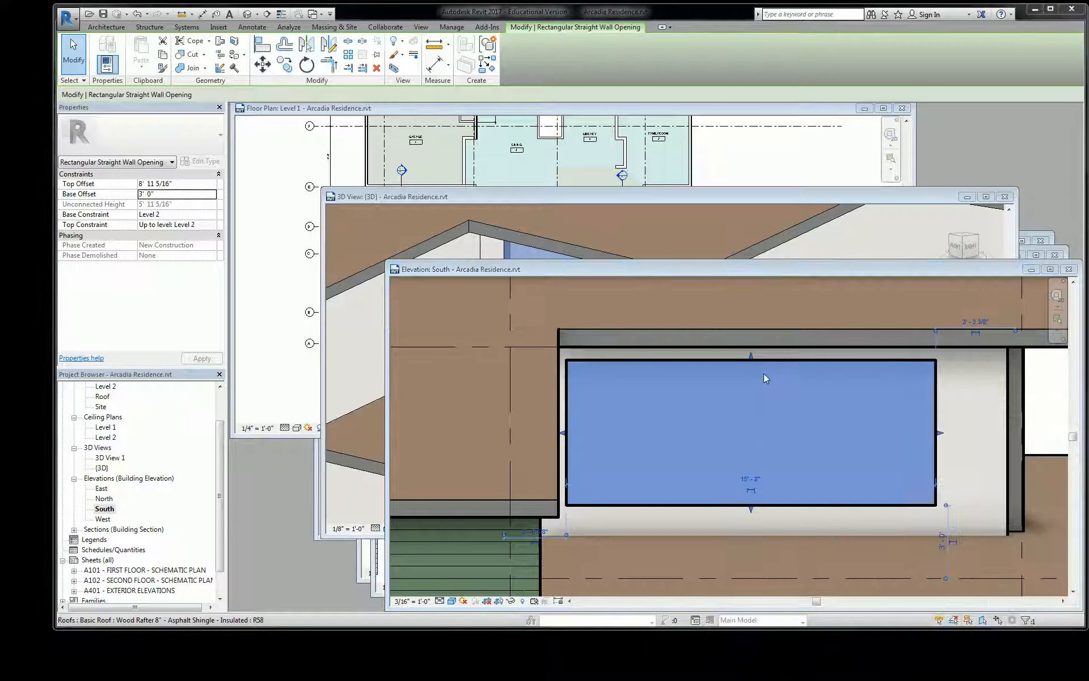
# Set the wall opening's top offset to 9' 0".
pyautogui.click(765, 379)
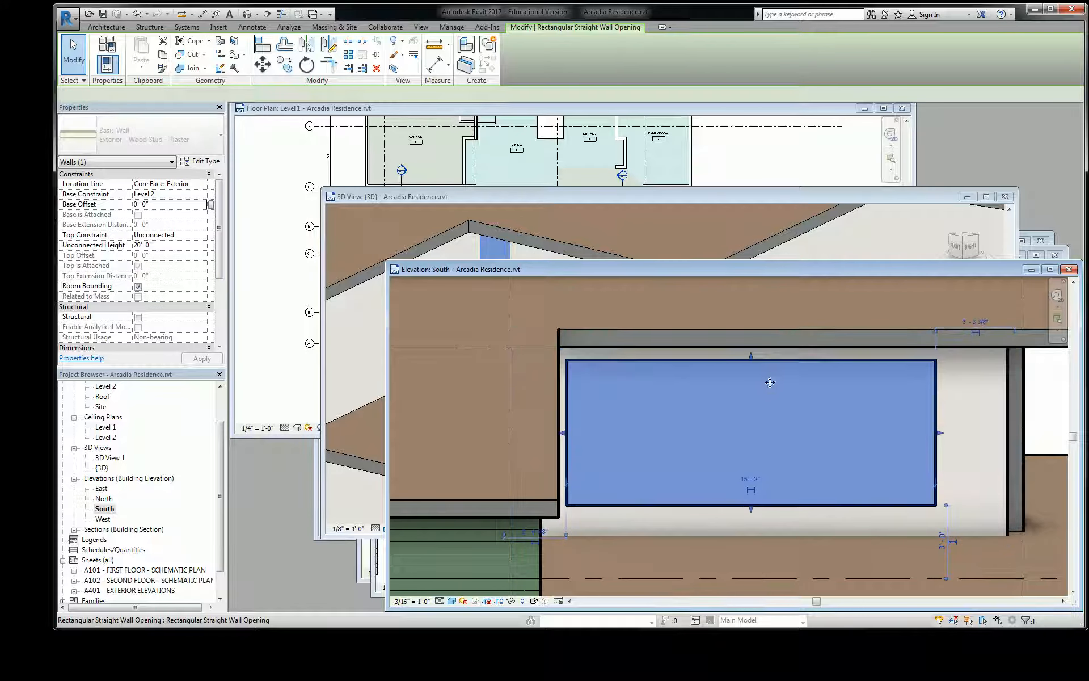
pyautogui.press('Escape')
pyautogui.click(801, 375)
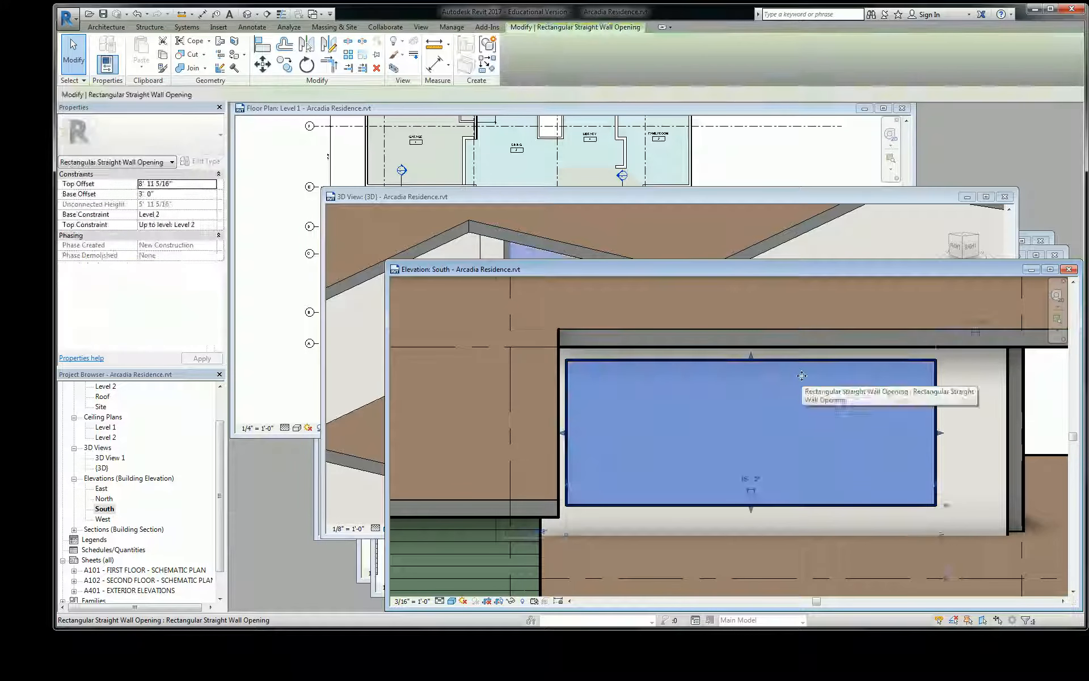
pyautogui.click(187, 185)
pyautogui.write('9\' 0"')
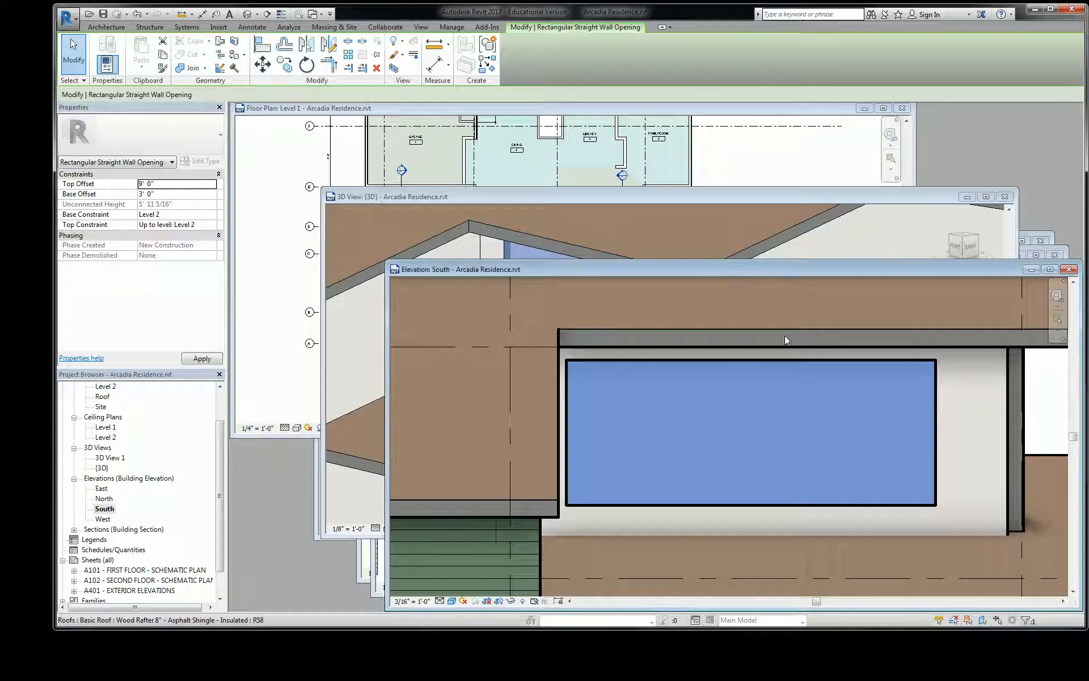
pyautogui.press('Escape')
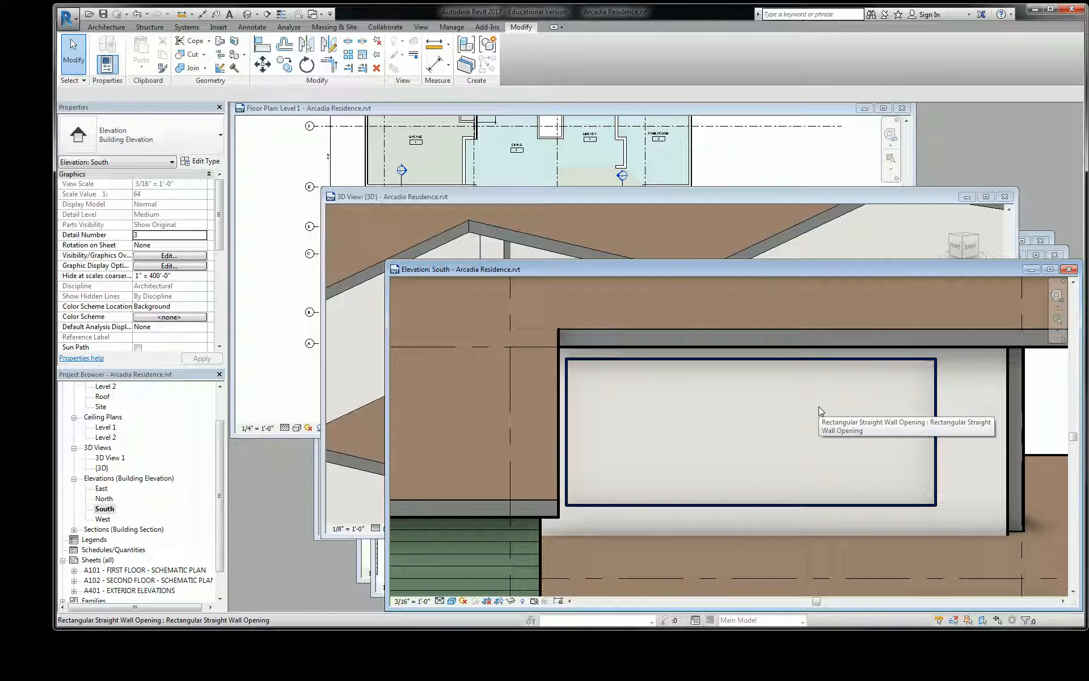
# Place an aligned dimension string above the opening, running from the adjacent vertical roof edge to the opening's left and right edges.
pyautogui.press('d')
pyautogui.press('i')
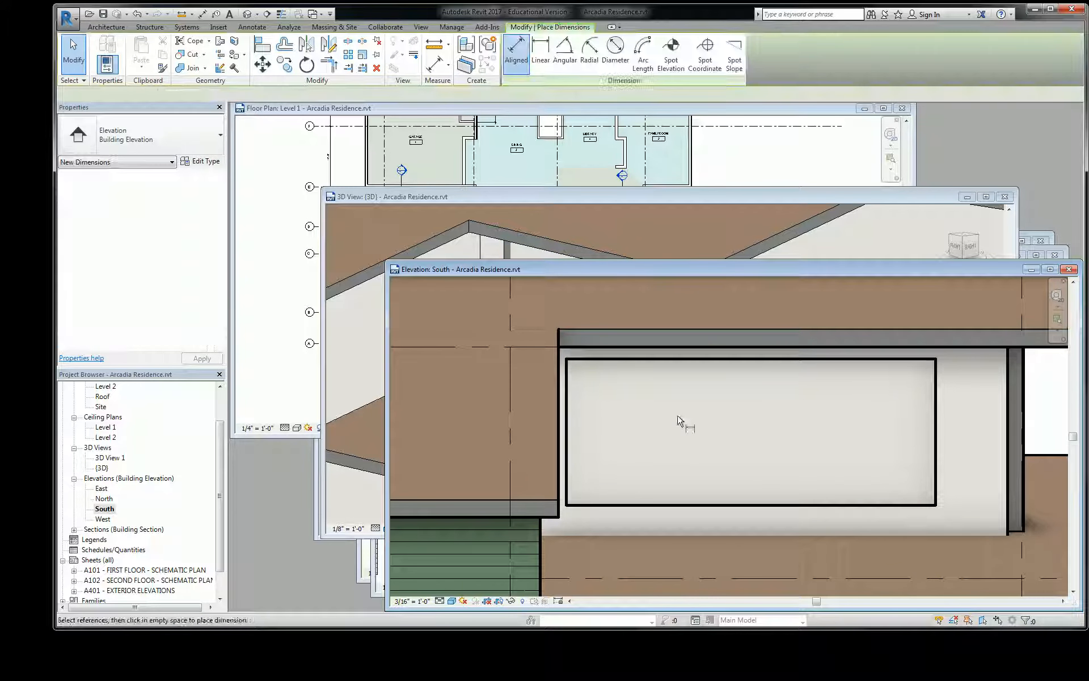
pyautogui.click(561, 397)
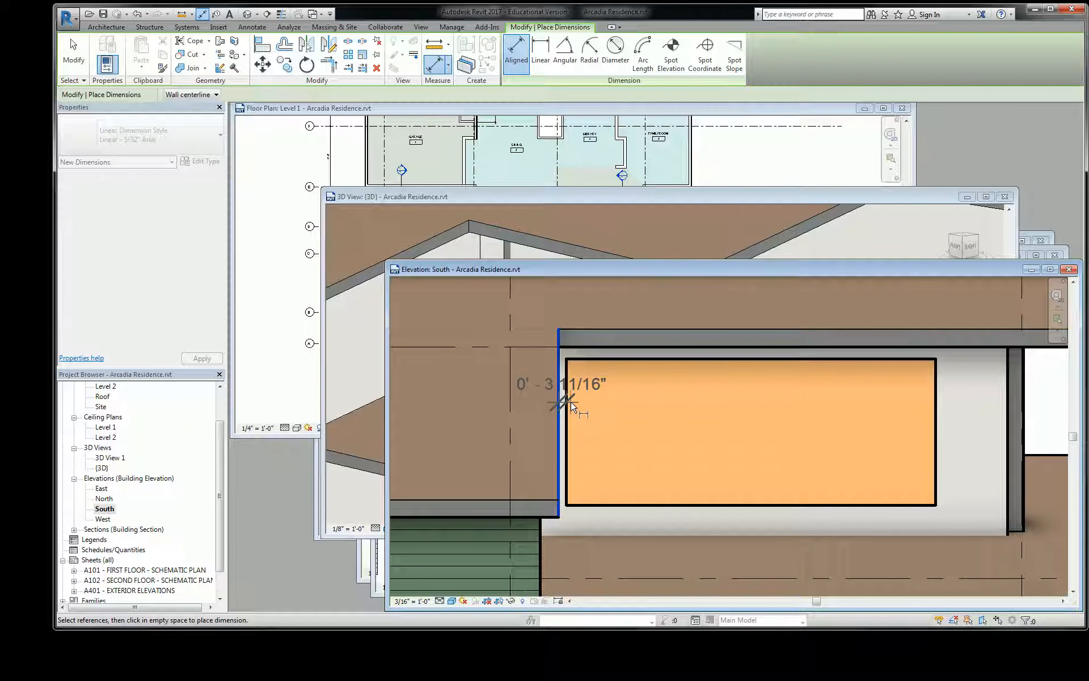
pyautogui.click(925, 408)
pyautogui.scroll(-3, 926, 406)
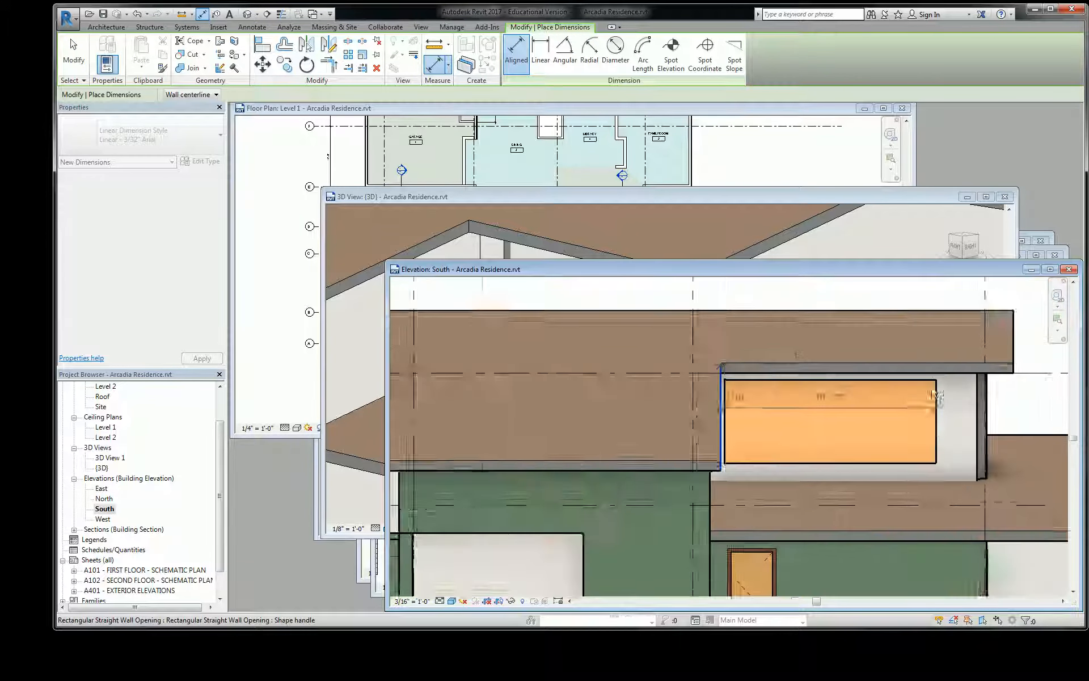
pyautogui.click(925, 346)
pyautogui.press('Escape')
pyautogui.press('Escape')
pyautogui.scroll(2, 860, 400)
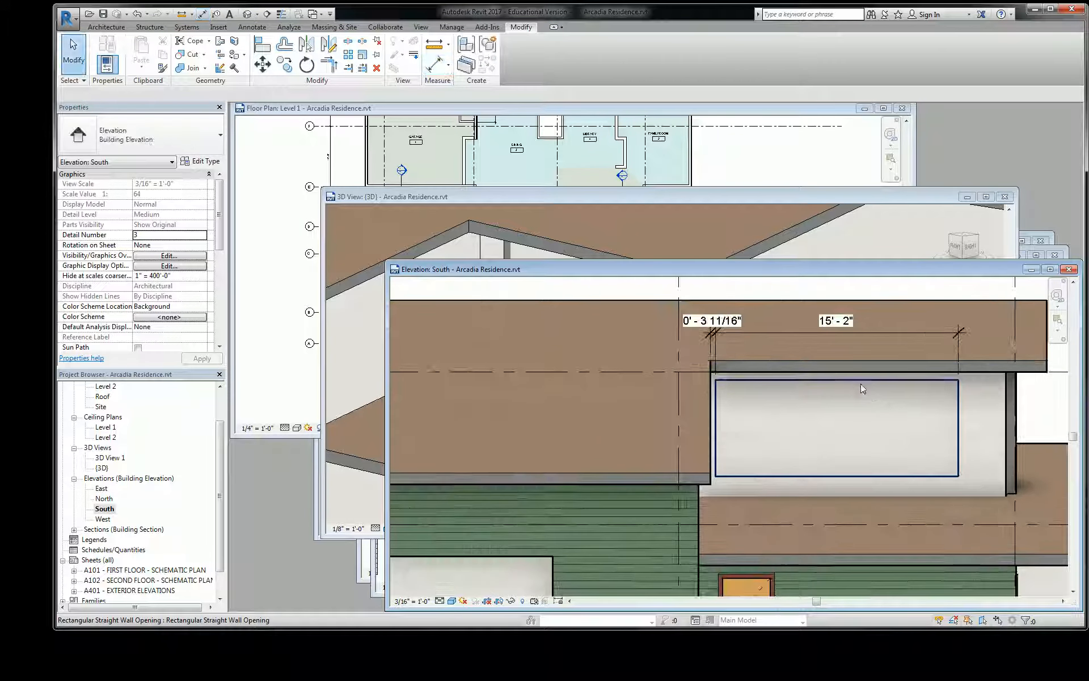
# Set the distance between the vertical roof edge and the opening's left edge to 1' 0".
pyautogui.click(759, 387)
pyautogui.click(716, 324)
pyautogui.press('Return')
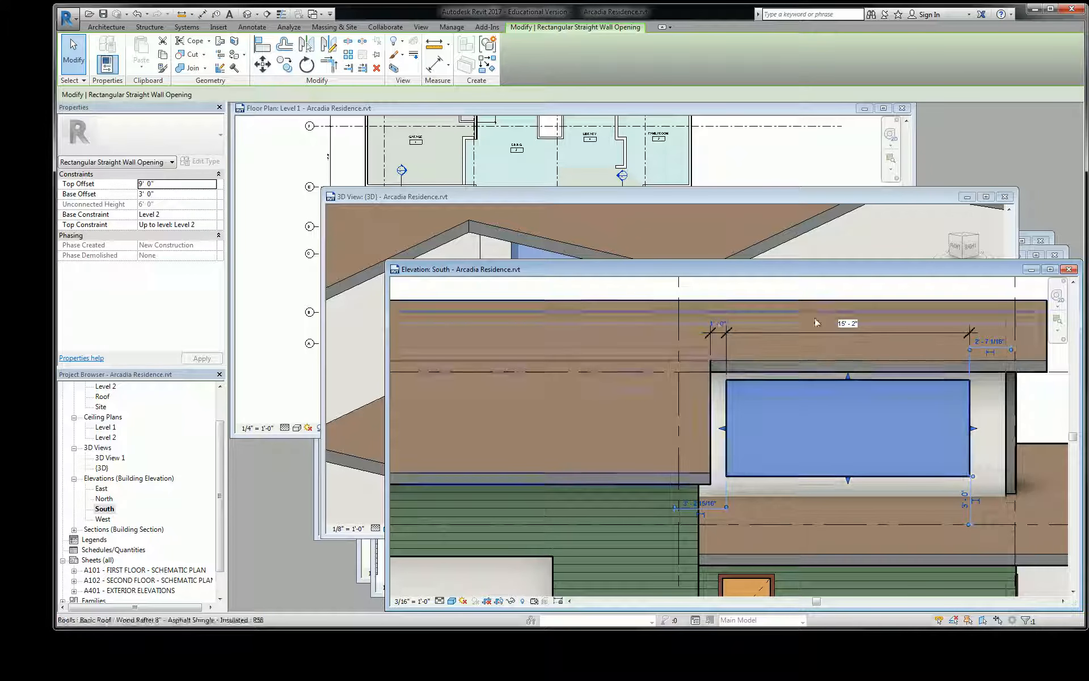
# Stretch the opening's right edge outward so the opening is about 15' 11" wide.
pyautogui.click(848, 331)
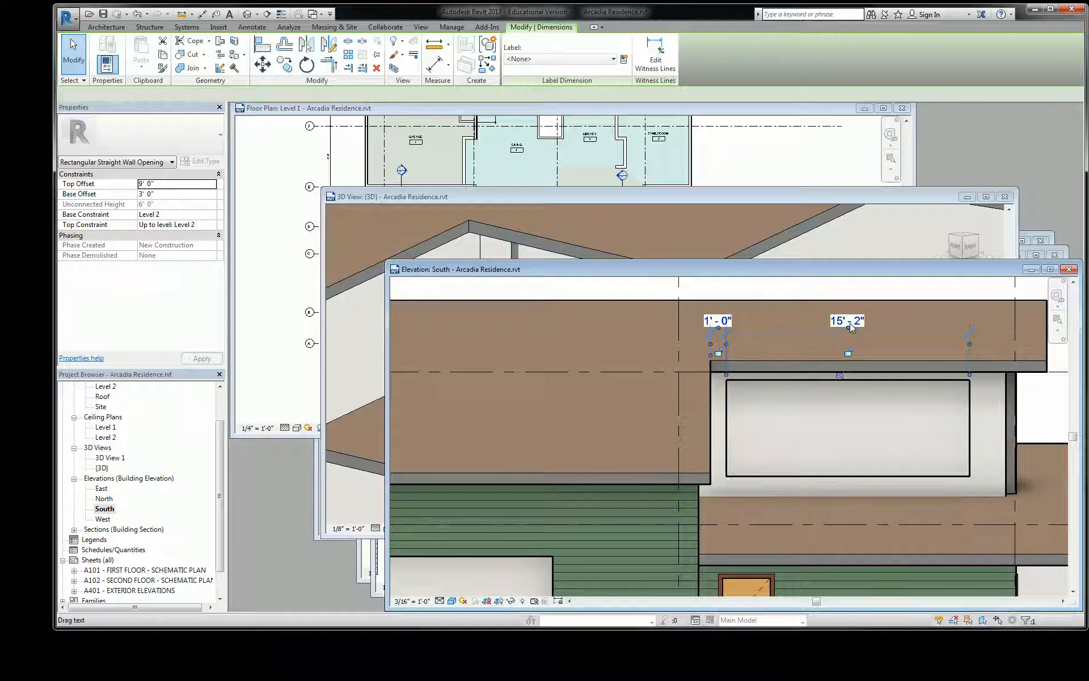
pyautogui.click(968, 436)
pyautogui.press('Escape')
pyautogui.scroll(2, 968, 437)
pyautogui.click(968, 437)
pyautogui.scroll(-2, 969, 438)
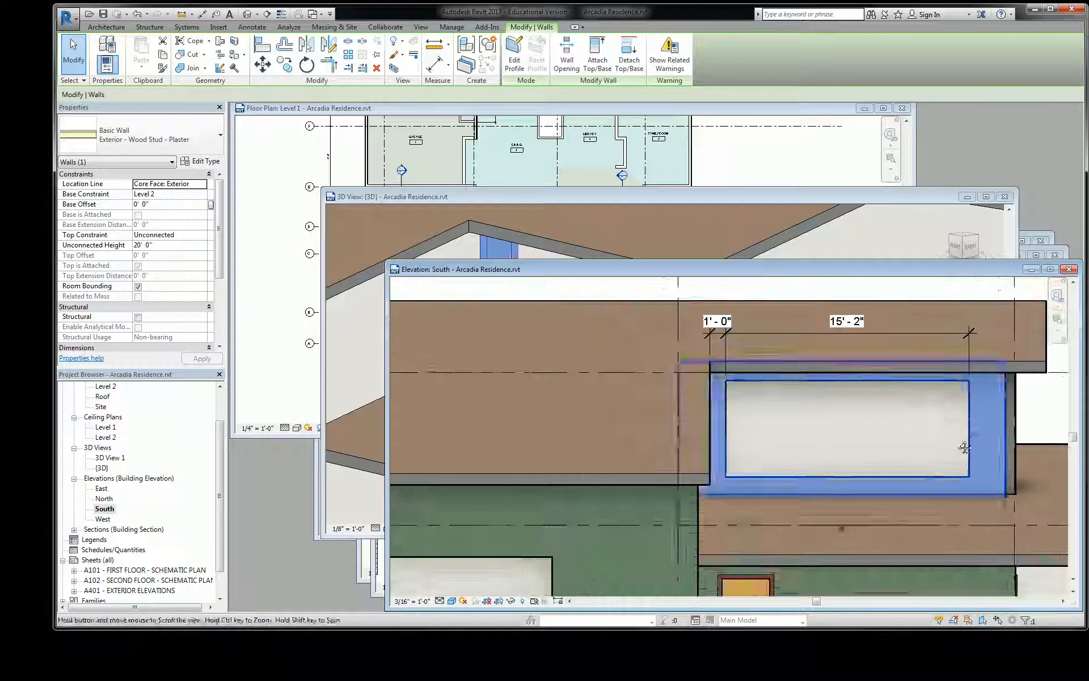
pyautogui.moveTo(971, 437); pyautogui.dragTo(956, 451, button='middle')
pyautogui.press('Escape')
pyautogui.click(916, 409)
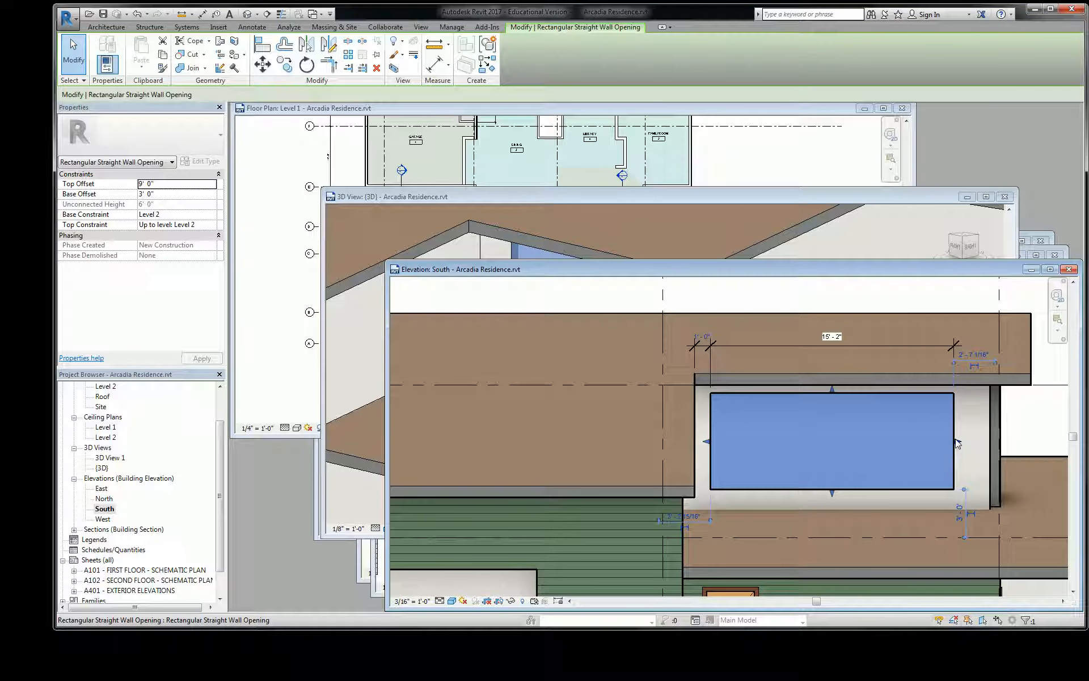
pyautogui.moveTo(958, 447); pyautogui.dragTo(971, 446)
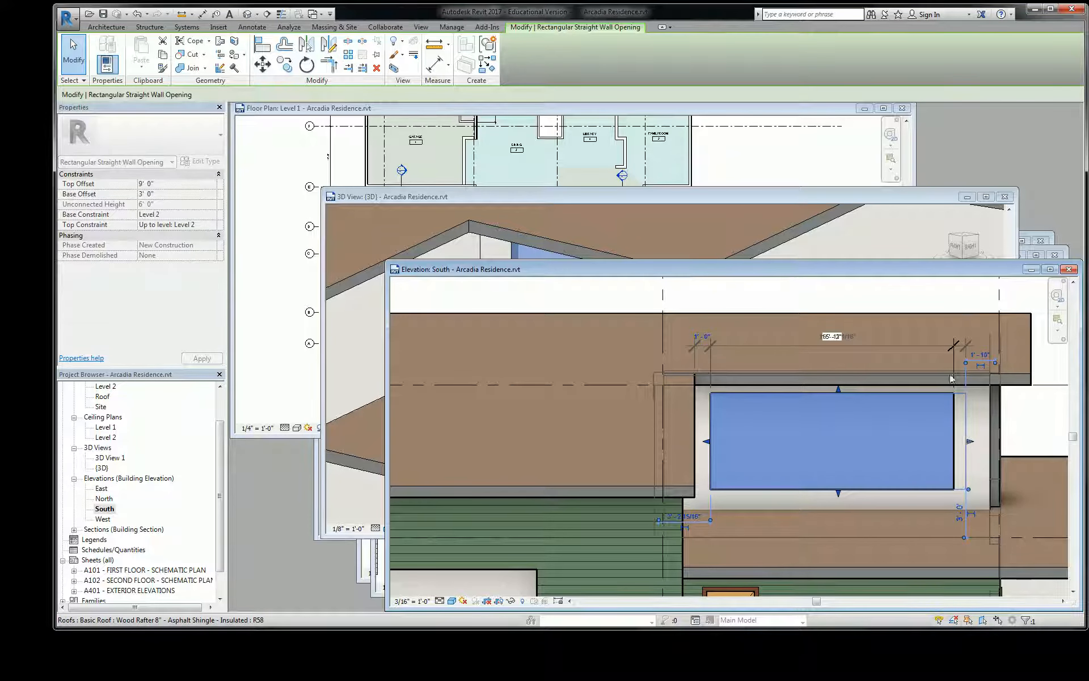
pyautogui.scroll(1, 951, 376)
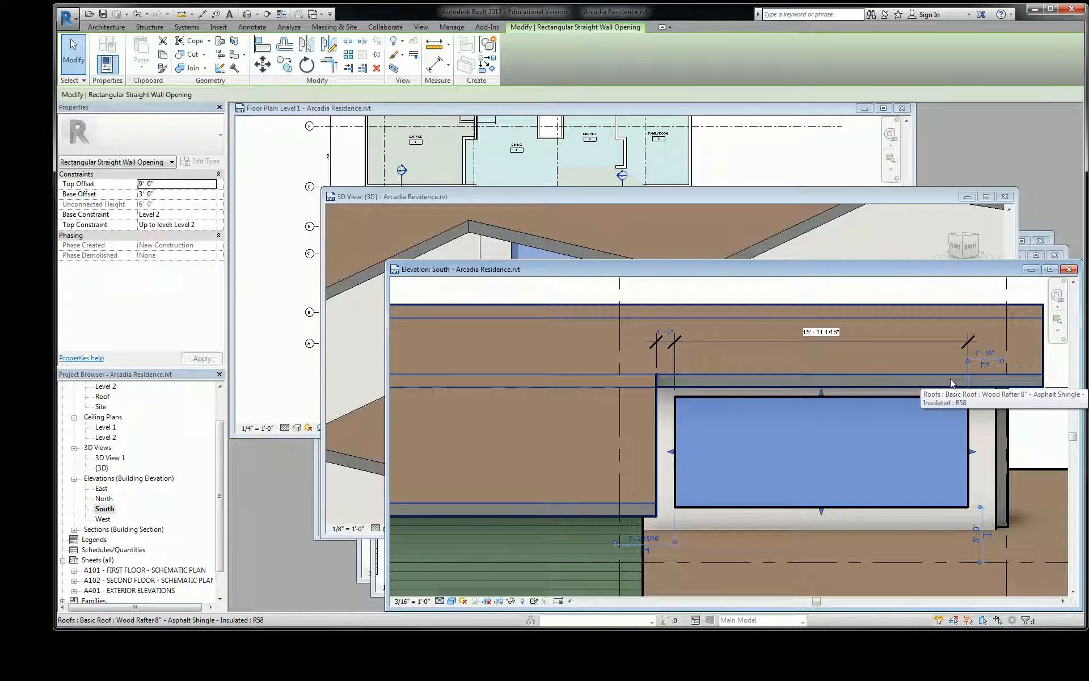
# Draw a 16' horizontal thin detail line across the opening, starting near its left edge, as a width guide.
pyautogui.press('d')
pyautogui.press('l')
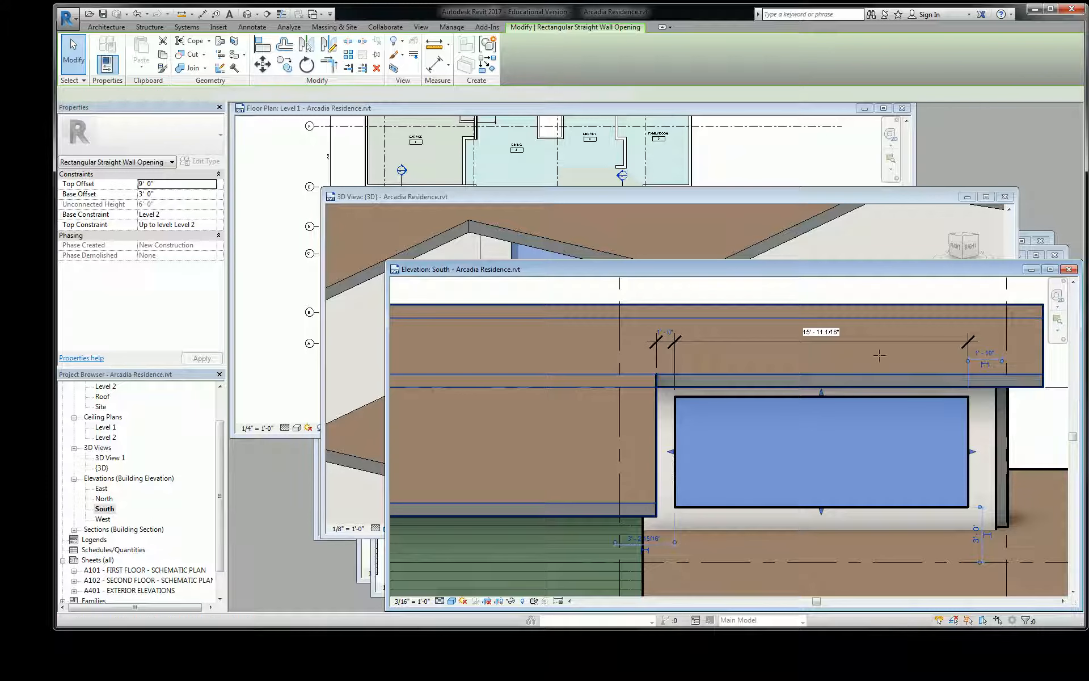
pyautogui.click(678, 427)
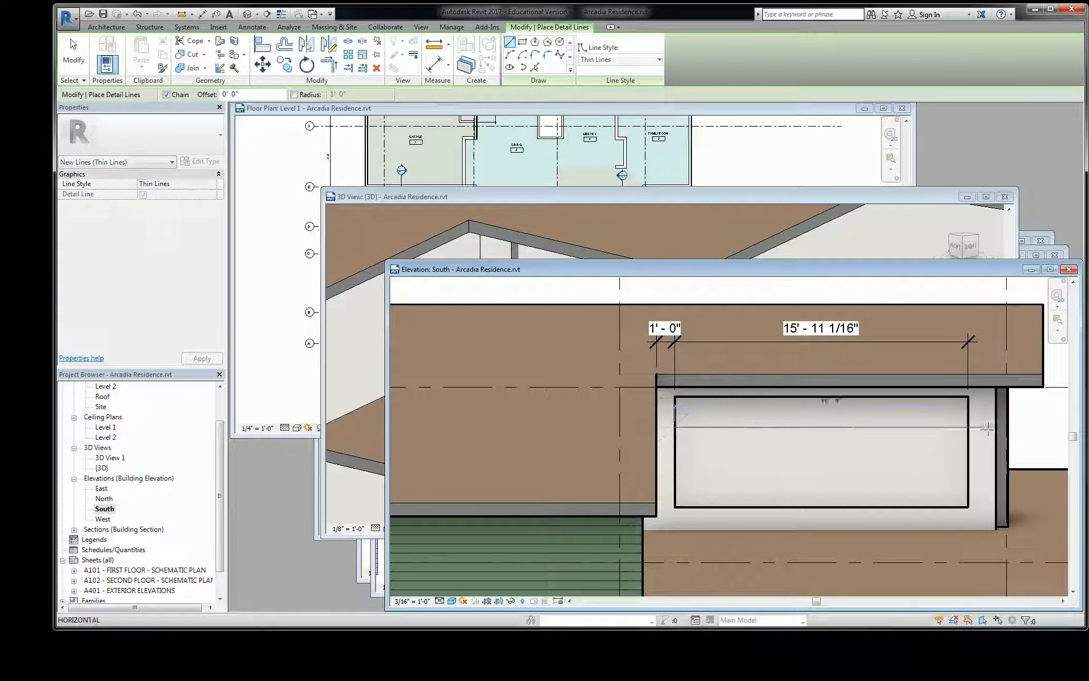
pyautogui.write('16')
pyautogui.press('Return')
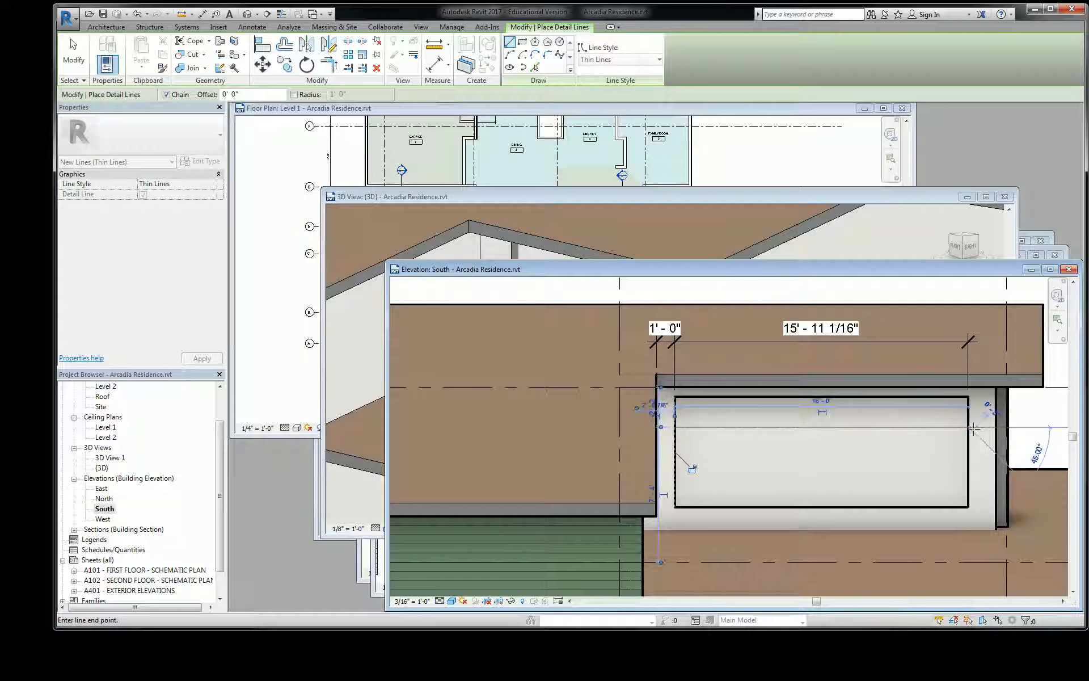
pyautogui.press('Escape')
pyautogui.press('Escape')
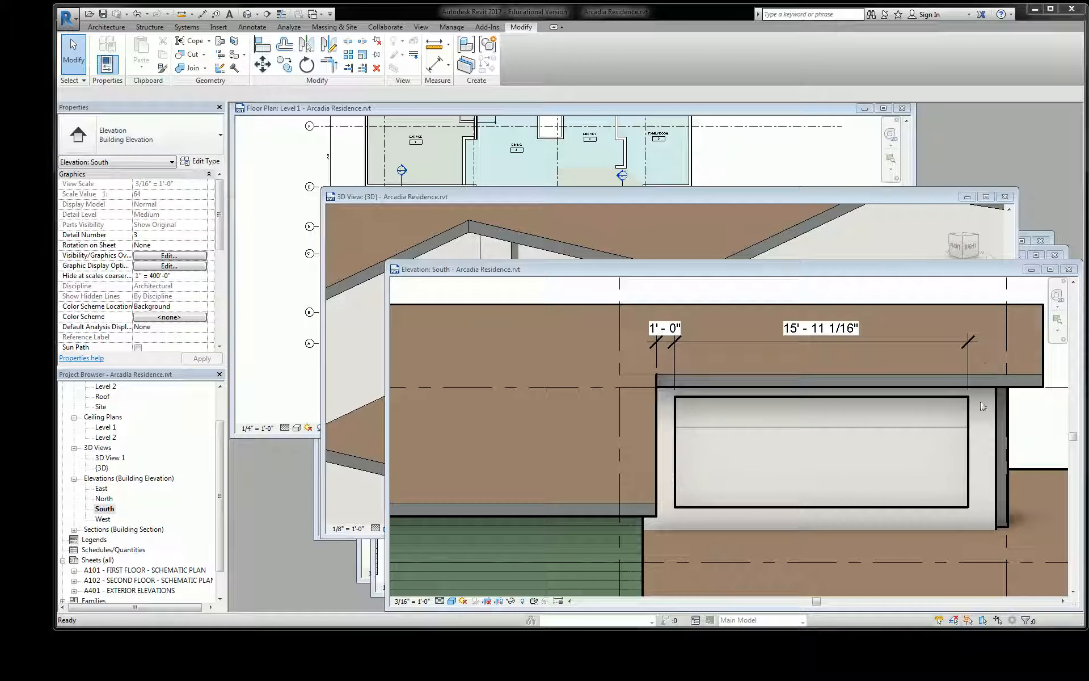
# Set the detail line's length to 15' 0" and move its start onto the opening's left edge.
pyautogui.click(956, 427)
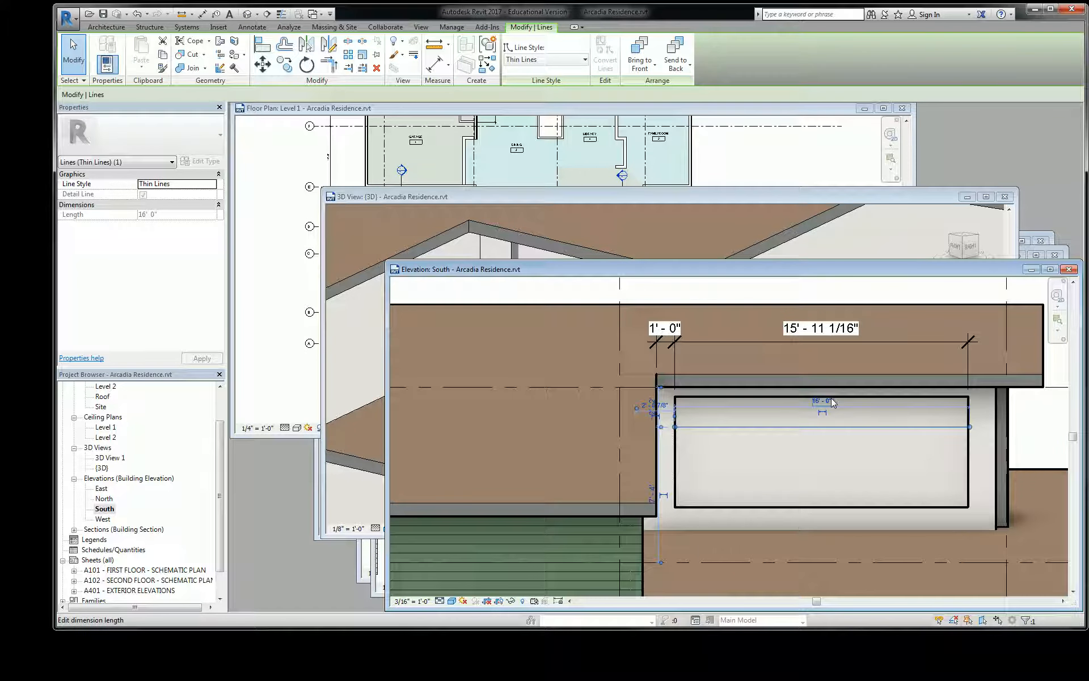
pyautogui.press('Return')
pyautogui.press('m')
pyautogui.press('v')
pyautogui.click(684, 427)
pyautogui.click(676, 429)
pyautogui.press('Escape')
# Stretch the opening's right edge inward to the detail line's end, making the opening about 15' 0 1/16" wide.
pyautogui.click(970, 453)
pyautogui.moveTo(971, 454); pyautogui.dragTo(953, 448)
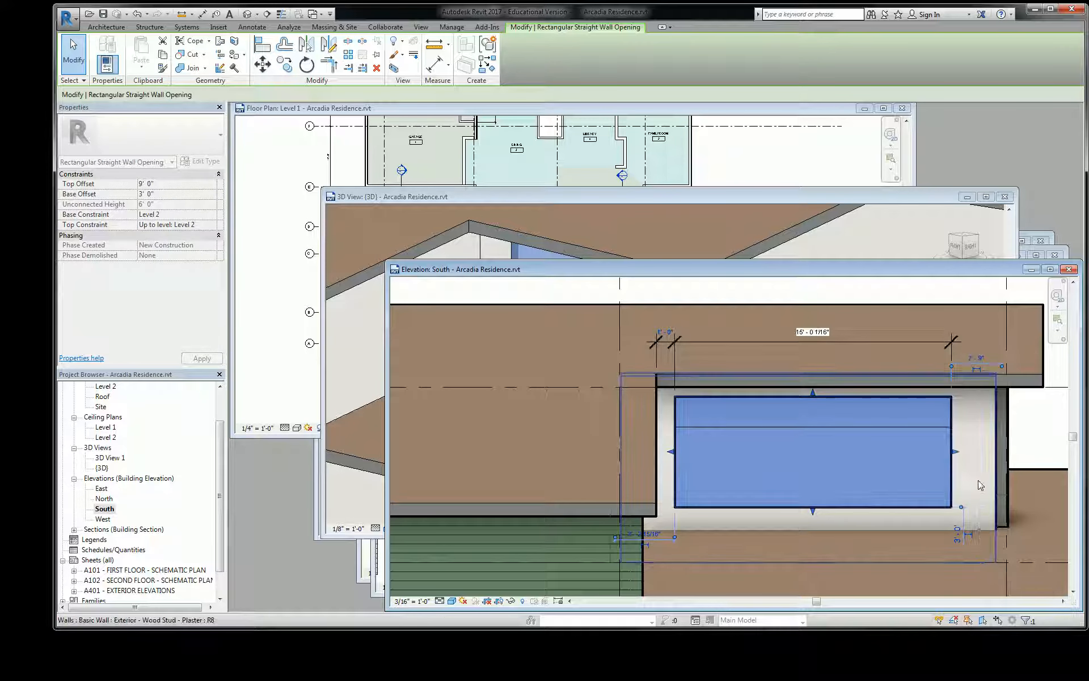
pyautogui.press('Escape')
pyautogui.click(903, 427)
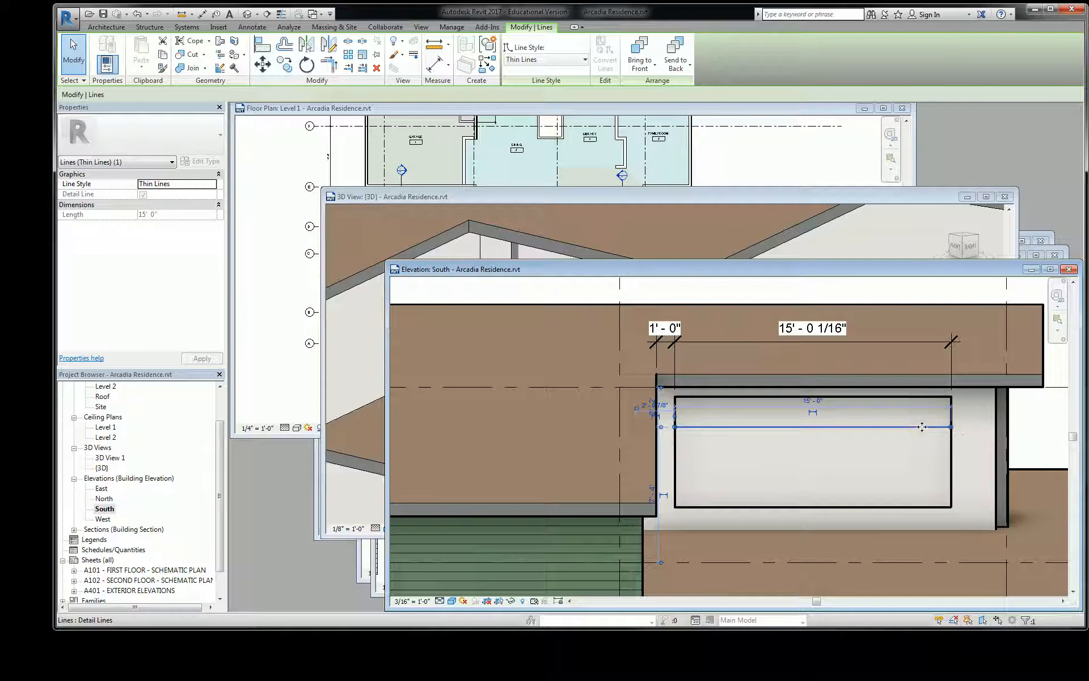
pyautogui.press('a')
pyautogui.press('l')
pyautogui.scroll(5, 944, 440)
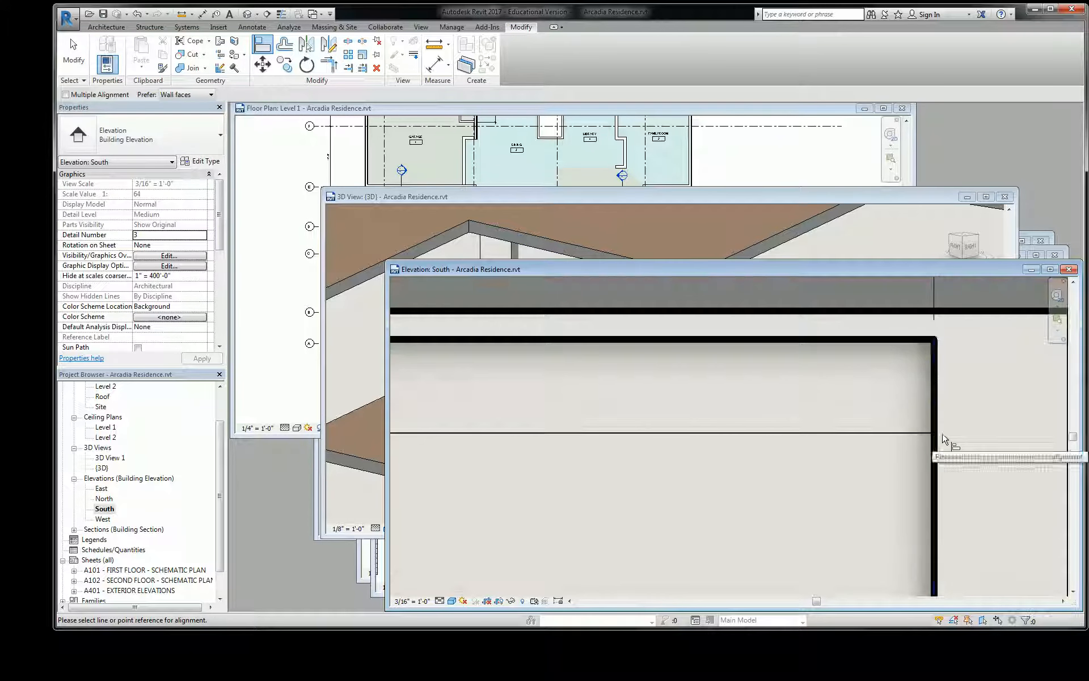
pyautogui.press('Escape')
pyautogui.press('Escape')
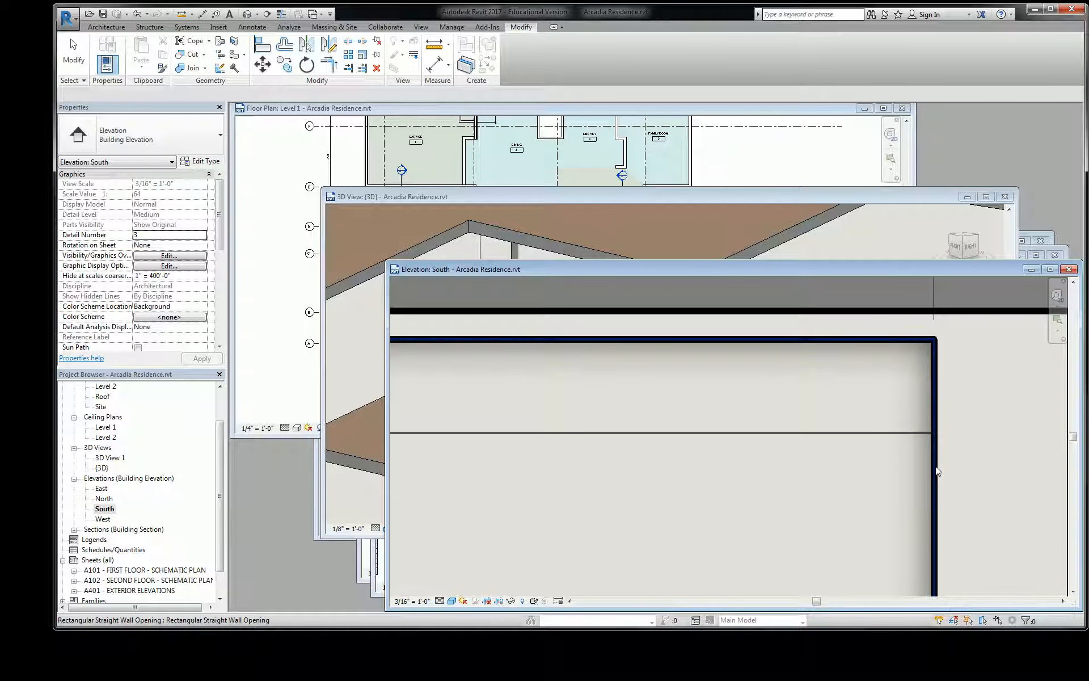
# Shift the whole opening sideways to about 1' 10 5/8" from the vertical roof edge and undo the shift.
pyautogui.click(931, 467)
pyautogui.scroll(-2, 936, 482)
pyautogui.click(944, 486)
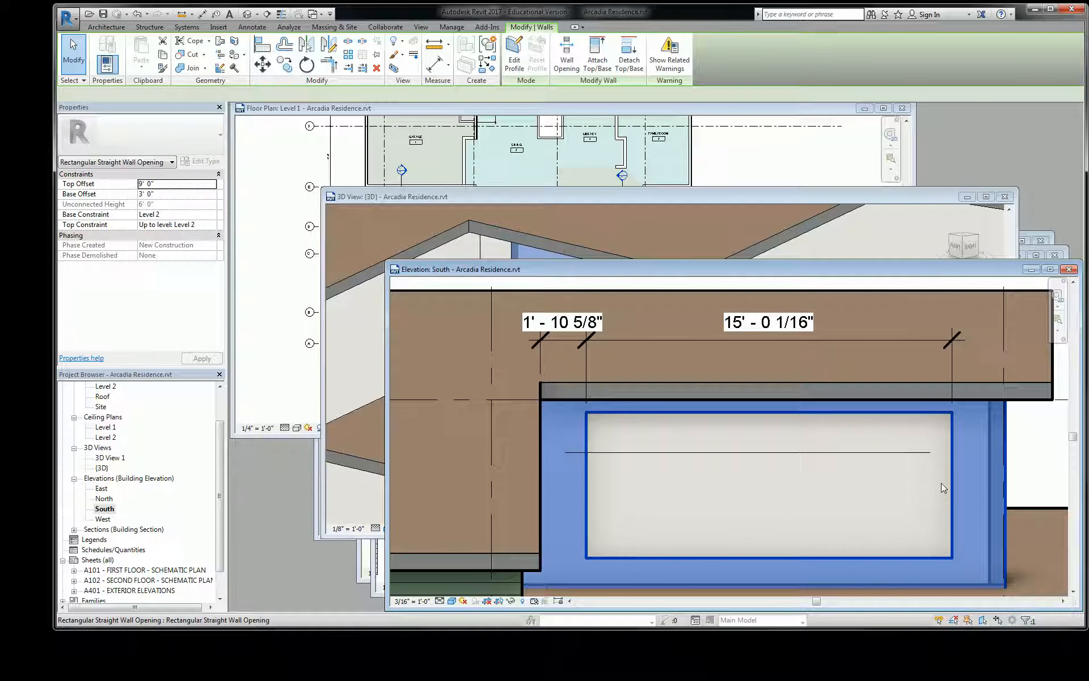
pyautogui.press('Escape')
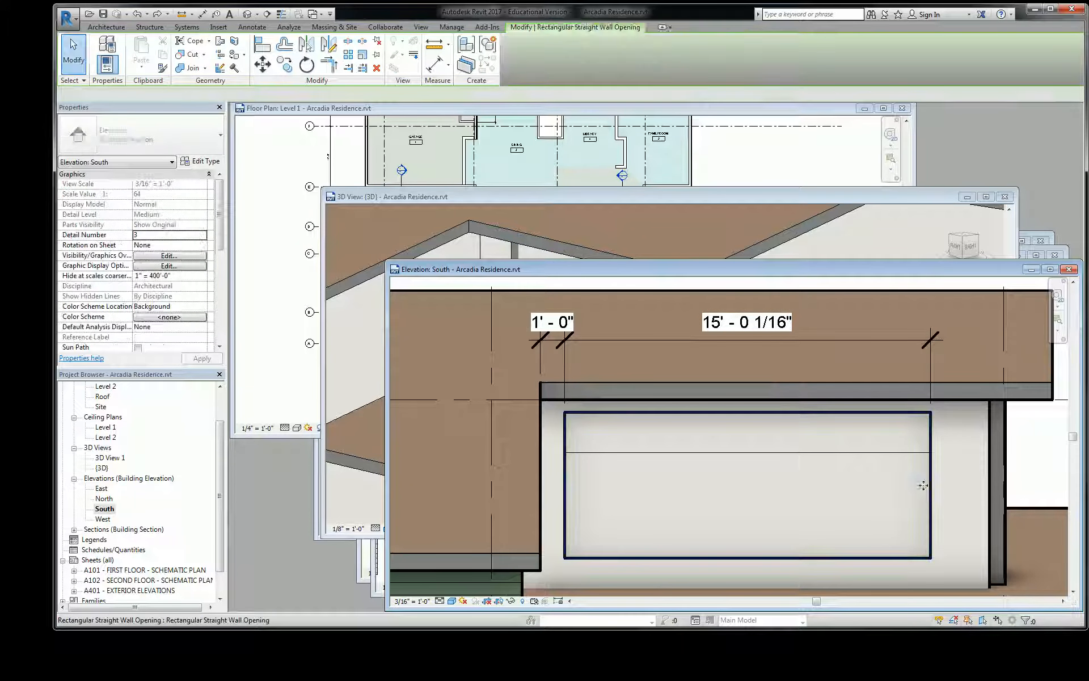
# Align the opening's right edge to the detail line's end, making the opening 15' 0" wide.
pyautogui.click(939, 485)
pyautogui.moveTo(941, 486); pyautogui.dragTo(937, 482)
pyautogui.press('a')
pyautogui.press('l')
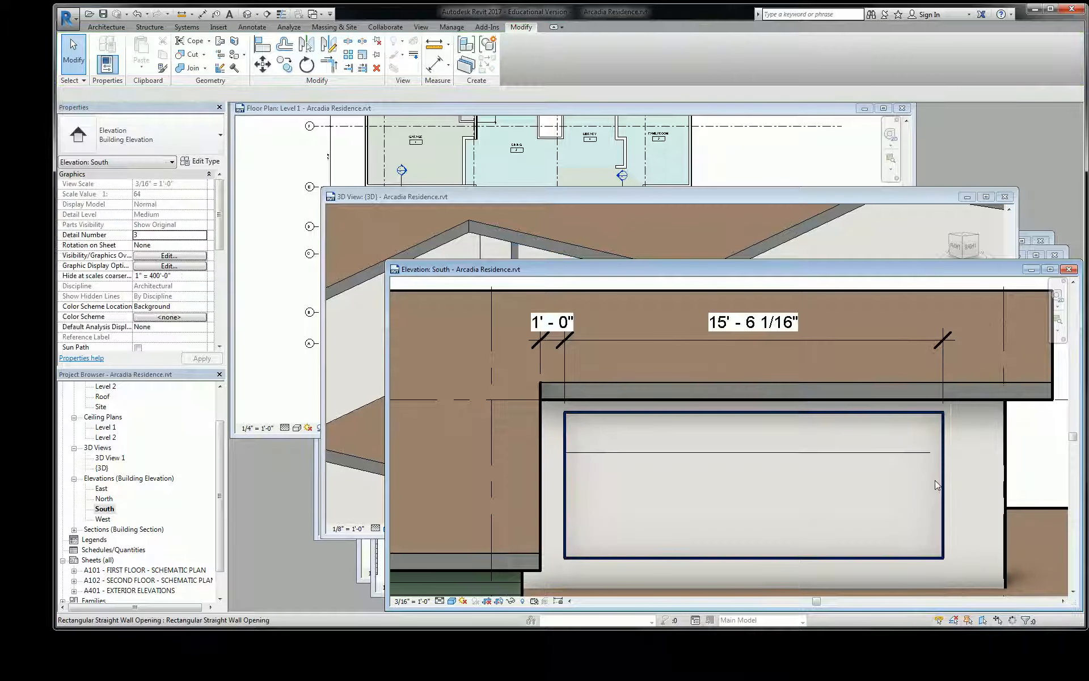
pyautogui.scroll(2, 934, 471)
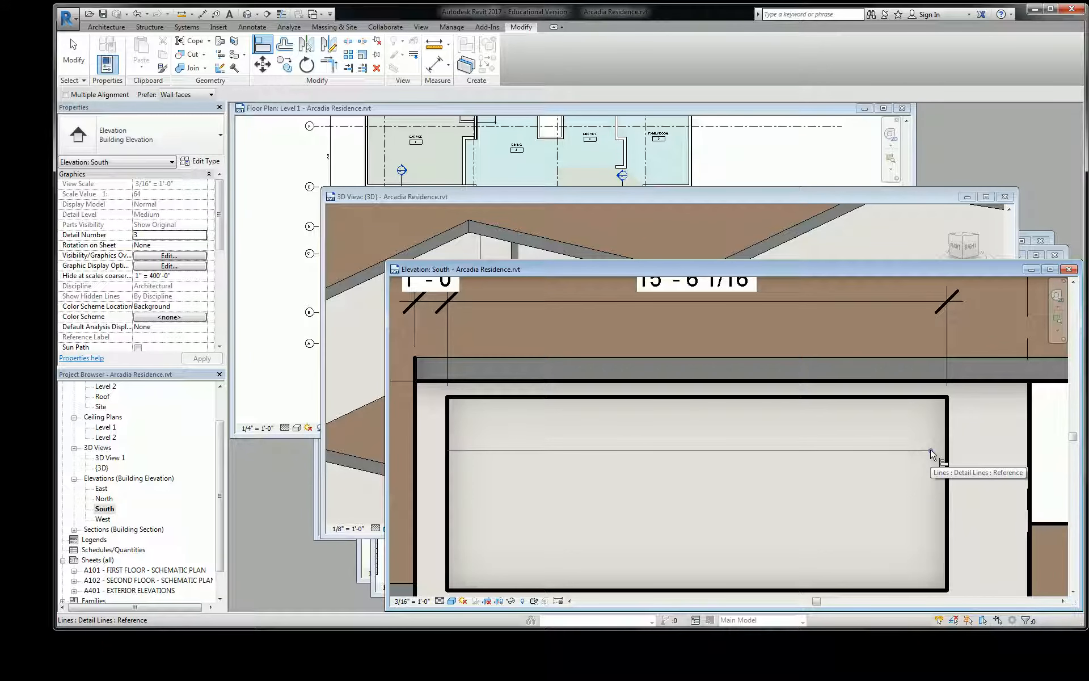
pyautogui.click(931, 451)
pyautogui.click(948, 466)
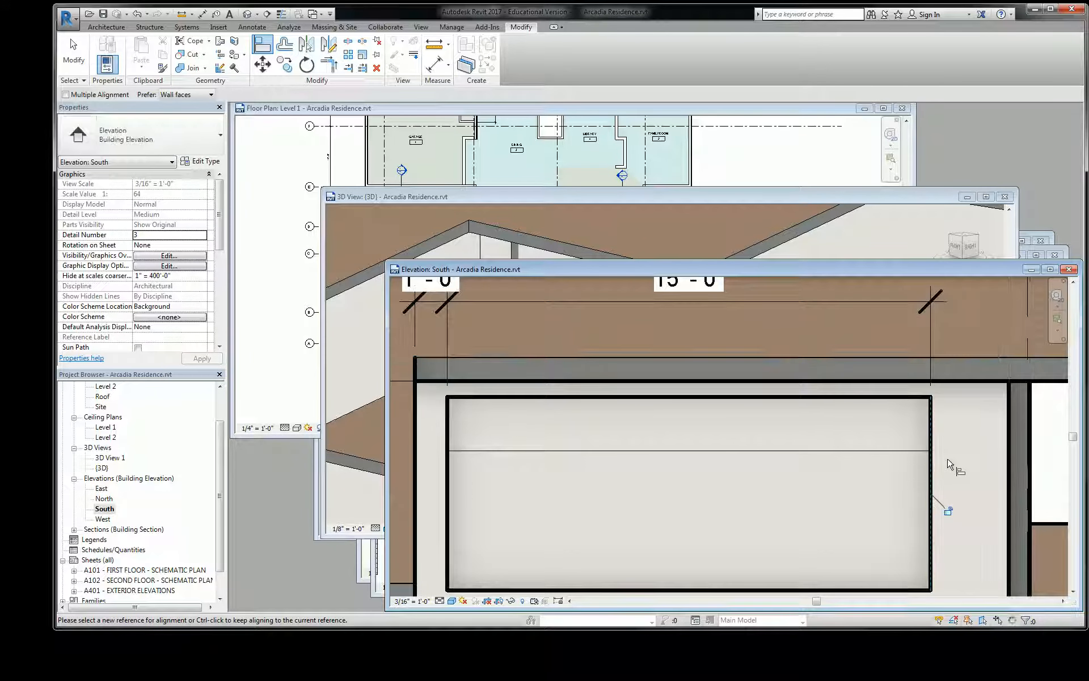
# Delete the dimension string above the opening and the detail line used as its width guide.
pyautogui.scroll(-2, 952, 466)
pyautogui.press('Escape')
pyautogui.click(876, 357)
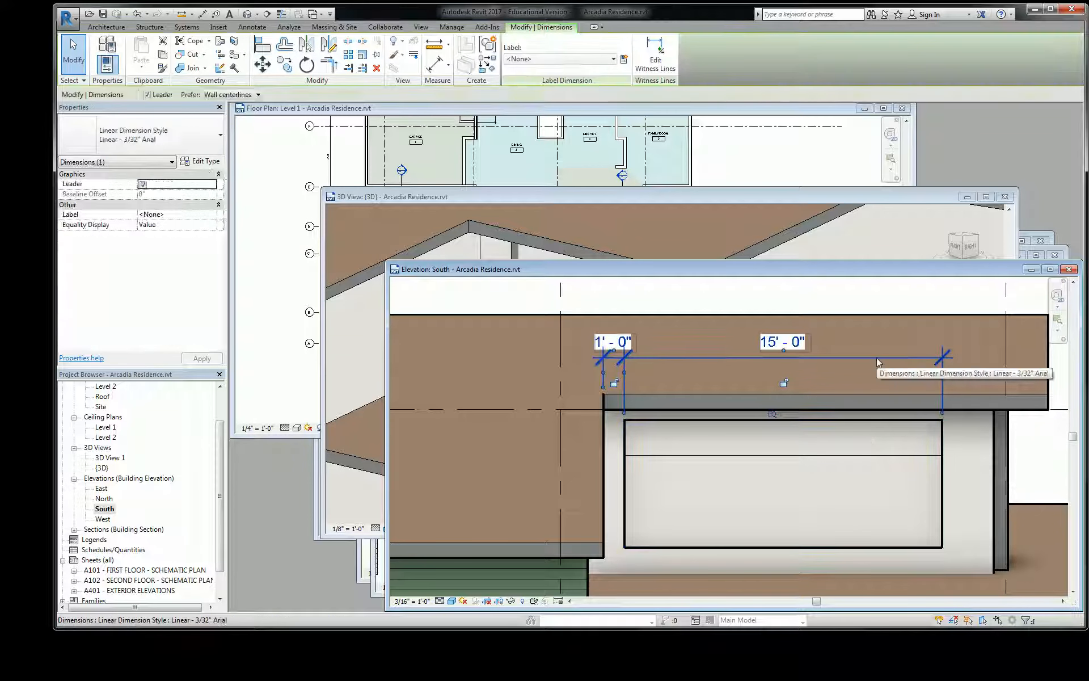
pyautogui.press('Delete')
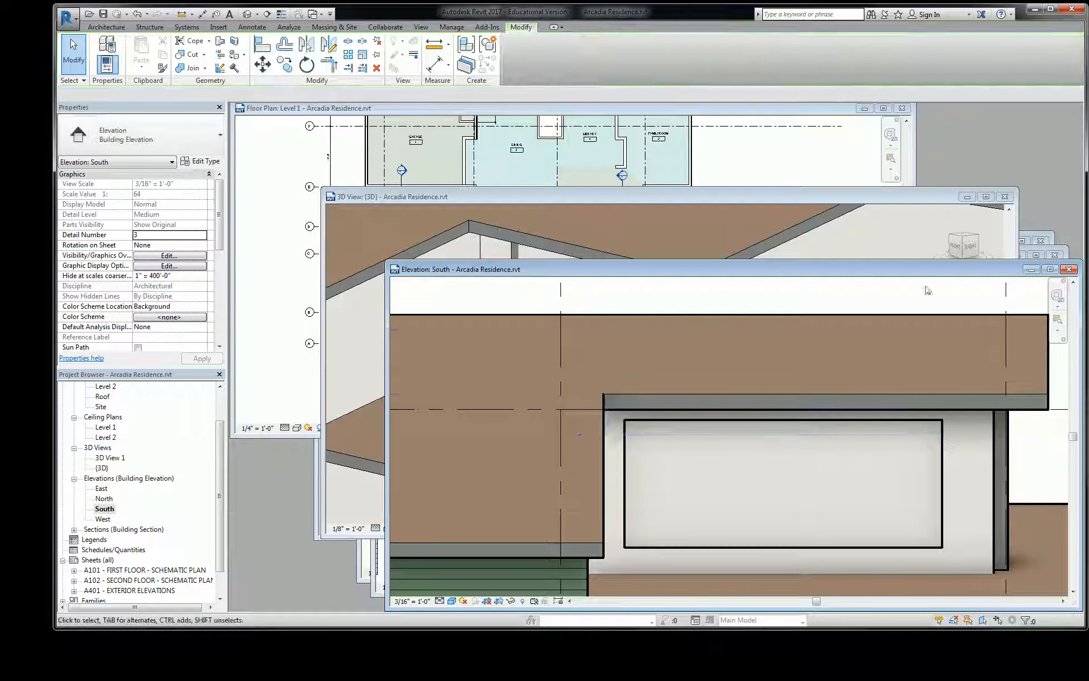
# Shift the South elevation window aside and nudge the upper wall's end in the 1/8" = 1'-0" view behind it.
pyautogui.moveTo(979, 271); pyautogui.dragTo(956, 121)
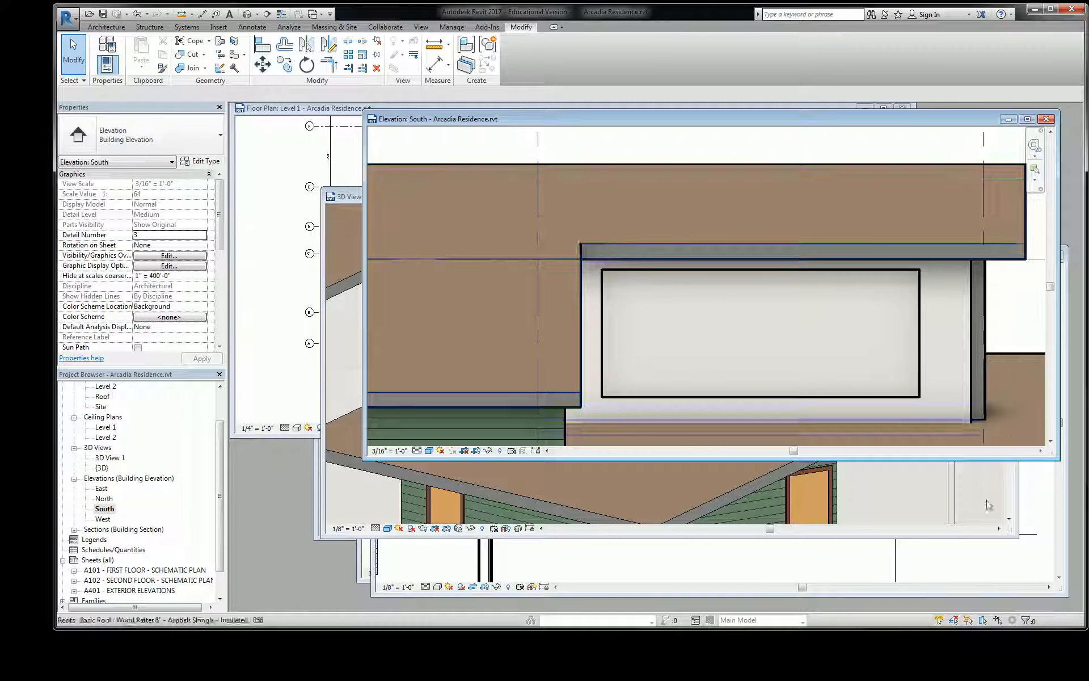
pyautogui.click(966, 554)
pyautogui.scroll(2, 900, 399)
pyautogui.click(899, 393)
pyautogui.moveTo(899, 417); pyautogui.dragTo(898, 420)
pyautogui.click(929, 443)
pyautogui.click(879, 181)
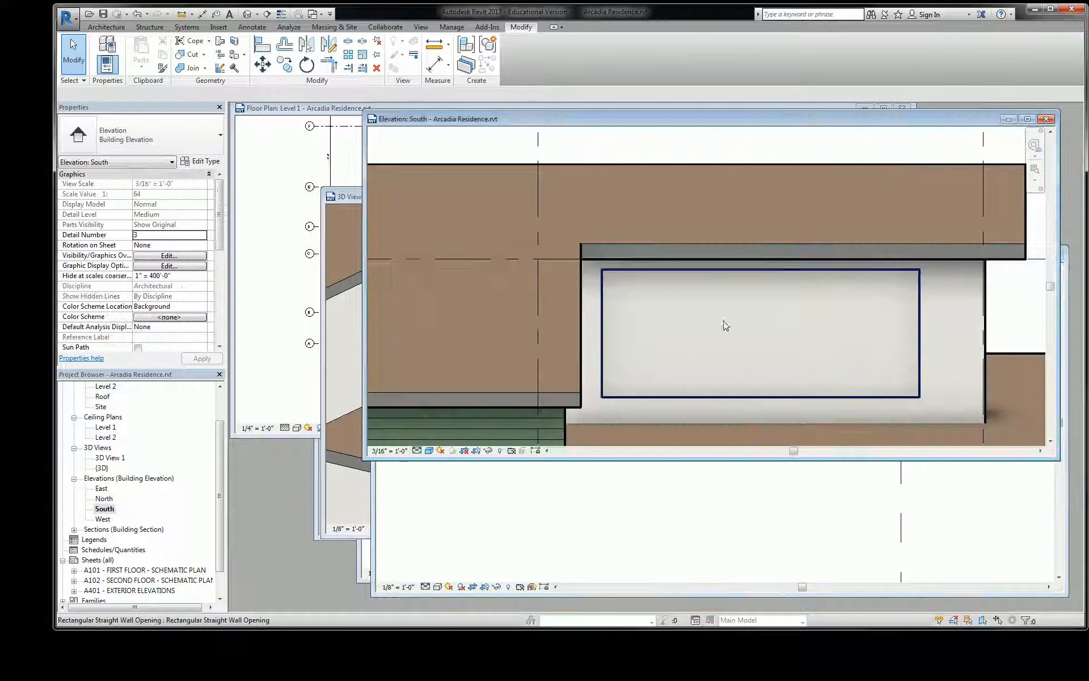
# Change the wall seen through the rectangular opening to the type Exterior - Wood Stud - Lap Siding.
pyautogui.scroll(-3, 775, 324)
pyautogui.click(778, 327)
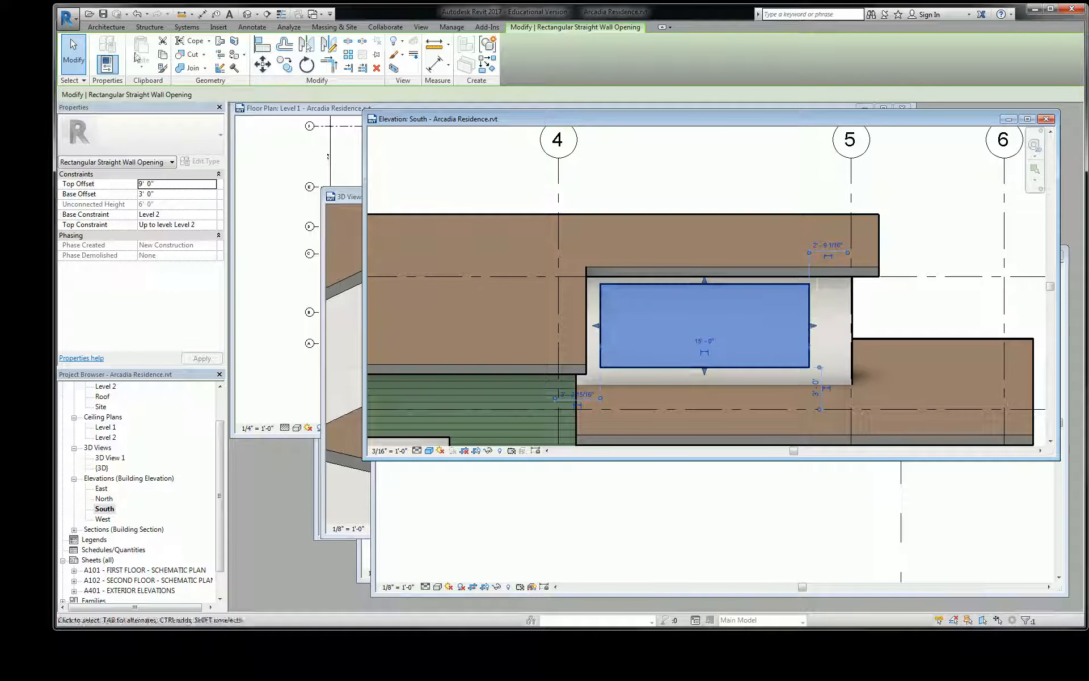
pyautogui.press('Escape')
pyautogui.press('Tab')
pyautogui.click(711, 312)
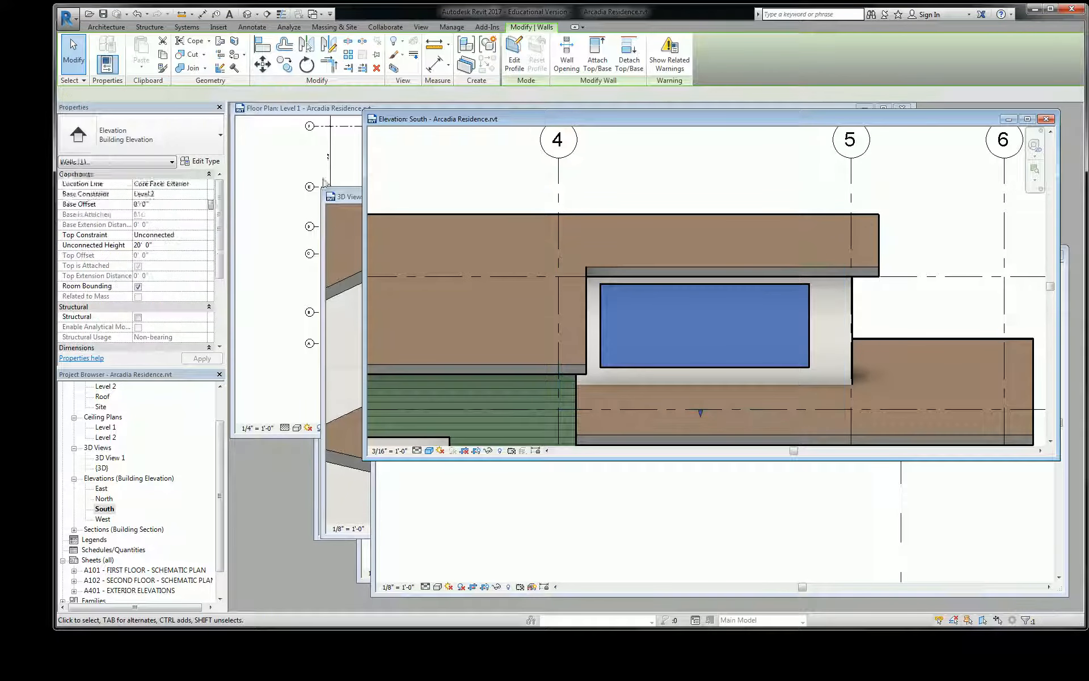
pyautogui.click(180, 140)
pyautogui.click(165, 177)
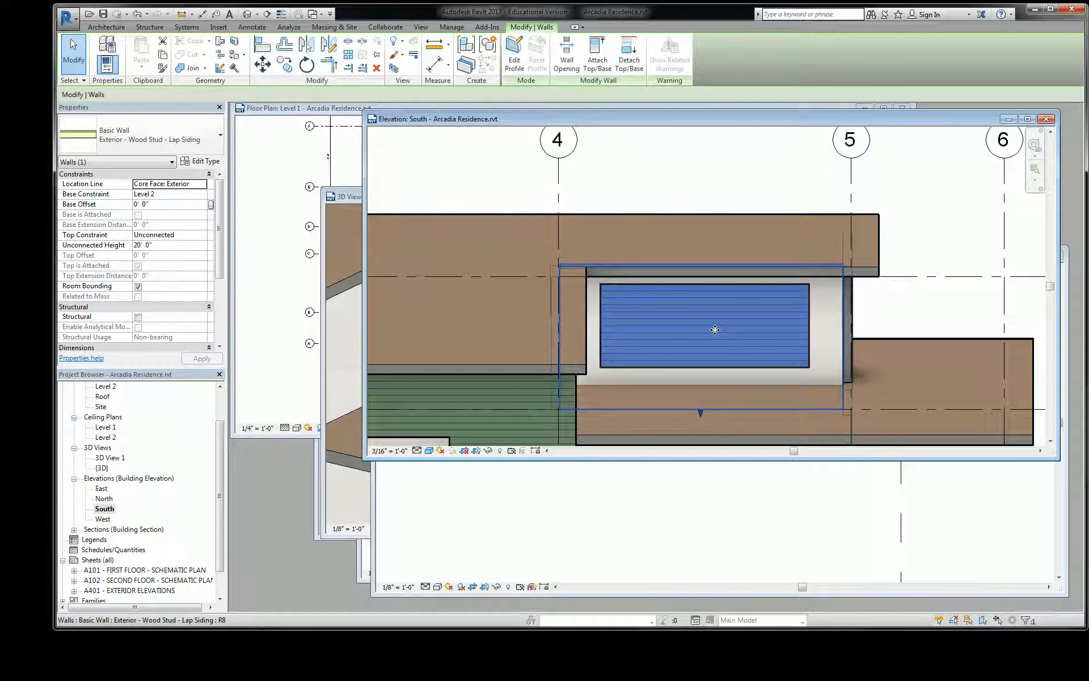
pyautogui.click(724, 183)
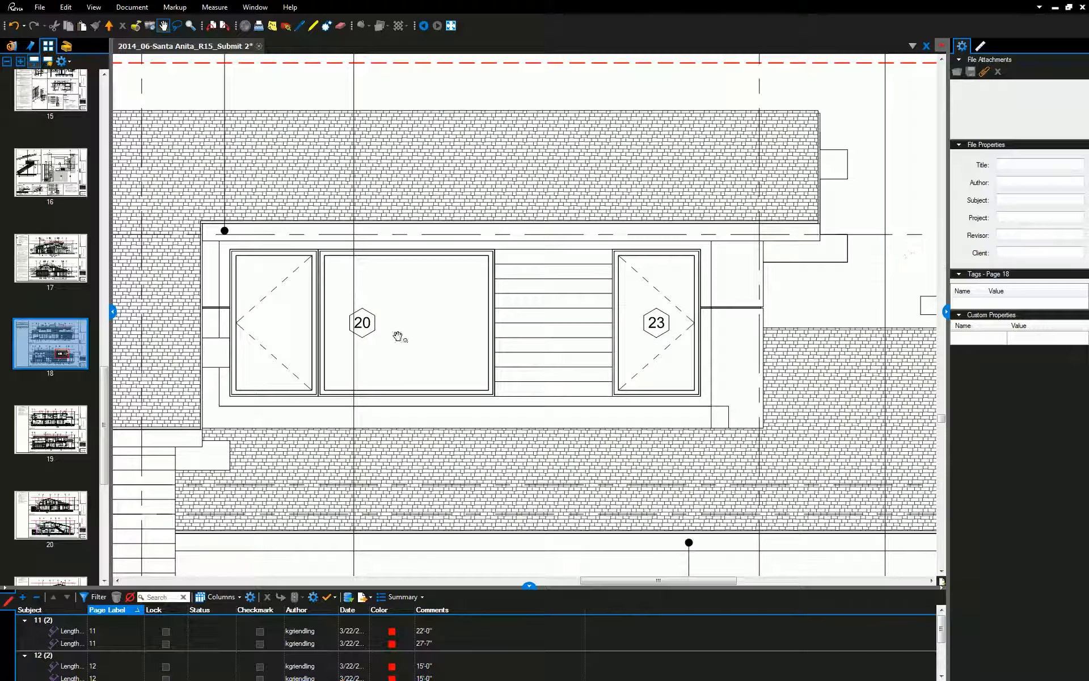
# Examine windows 20 and 23, the siding between them and the surrounding wall edges on page 18 of the PDF drawings in Revu.
pyautogui.moveTo(574, 389); pyautogui.dragTo(599, 389)
pyautogui.scroll(4, 599, 389)
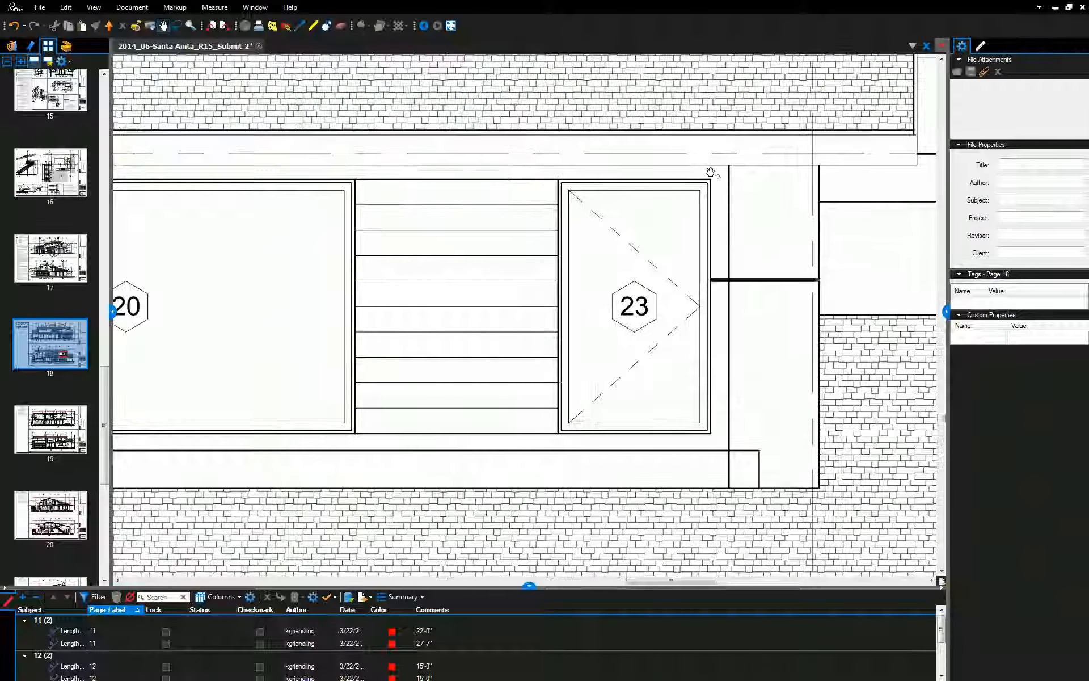
pyautogui.scroll(-3, 731, 442)
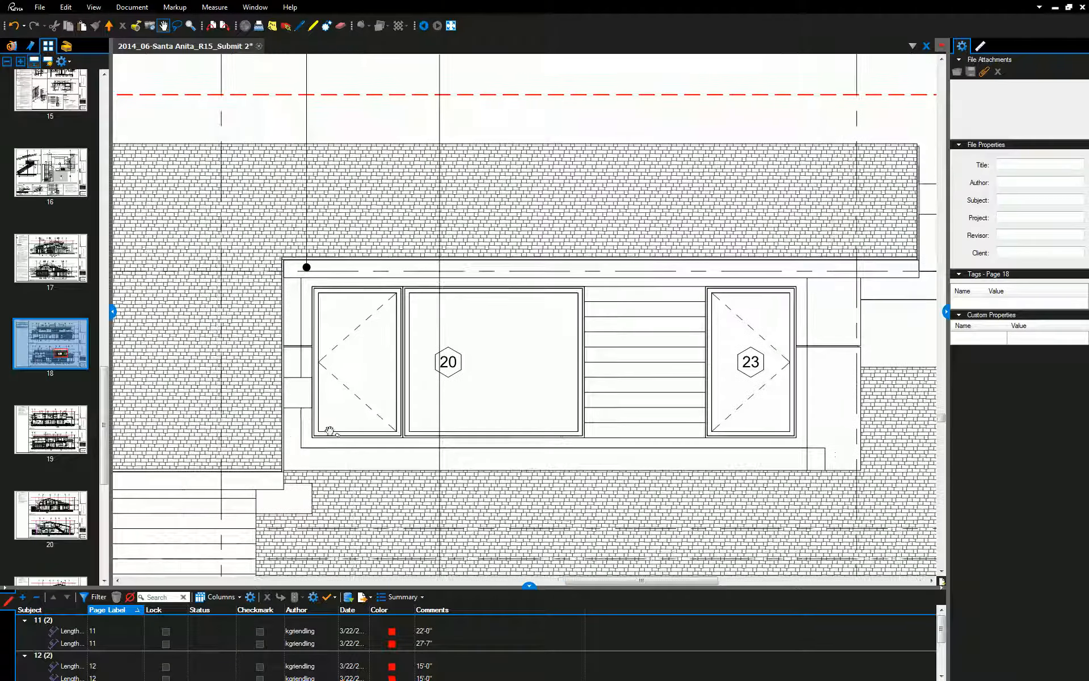
pyautogui.scroll(2, 296, 387)
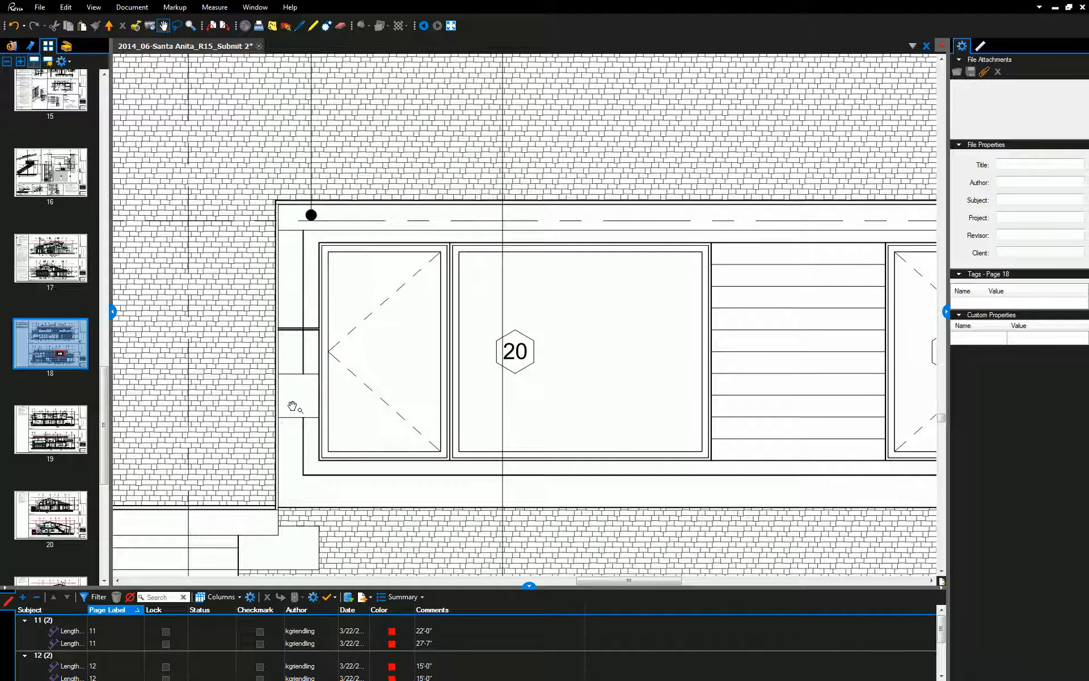
pyautogui.scroll(-3, 306, 373)
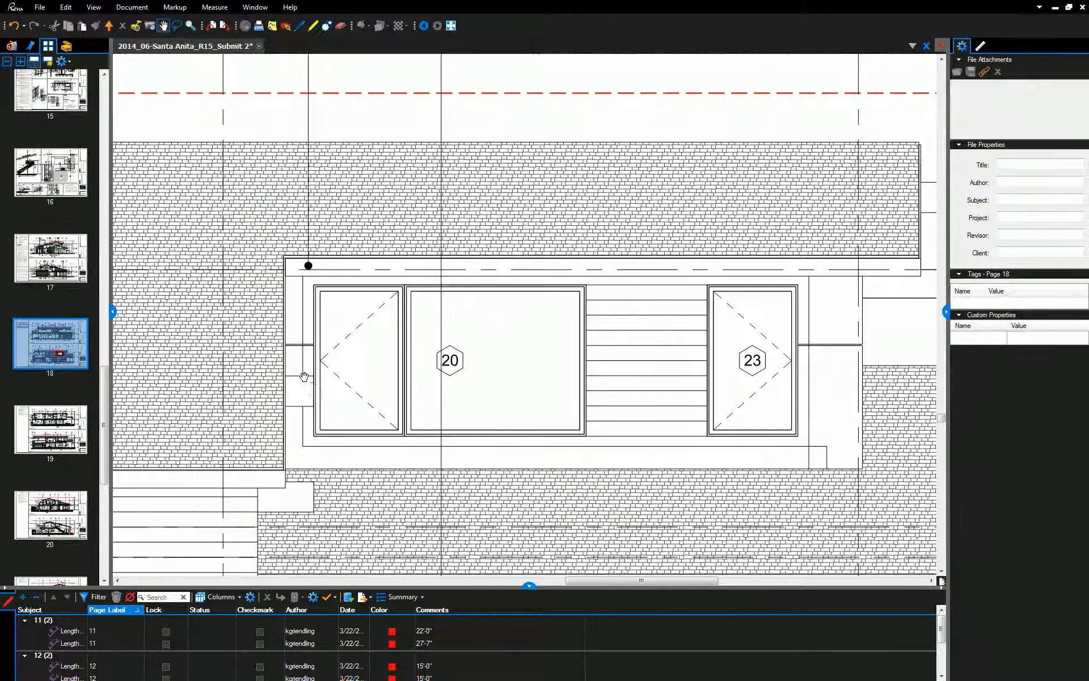
pyautogui.scroll(2, 300, 409)
pyautogui.scroll(-2, 300, 409)
pyautogui.scroll(2, 292, 401)
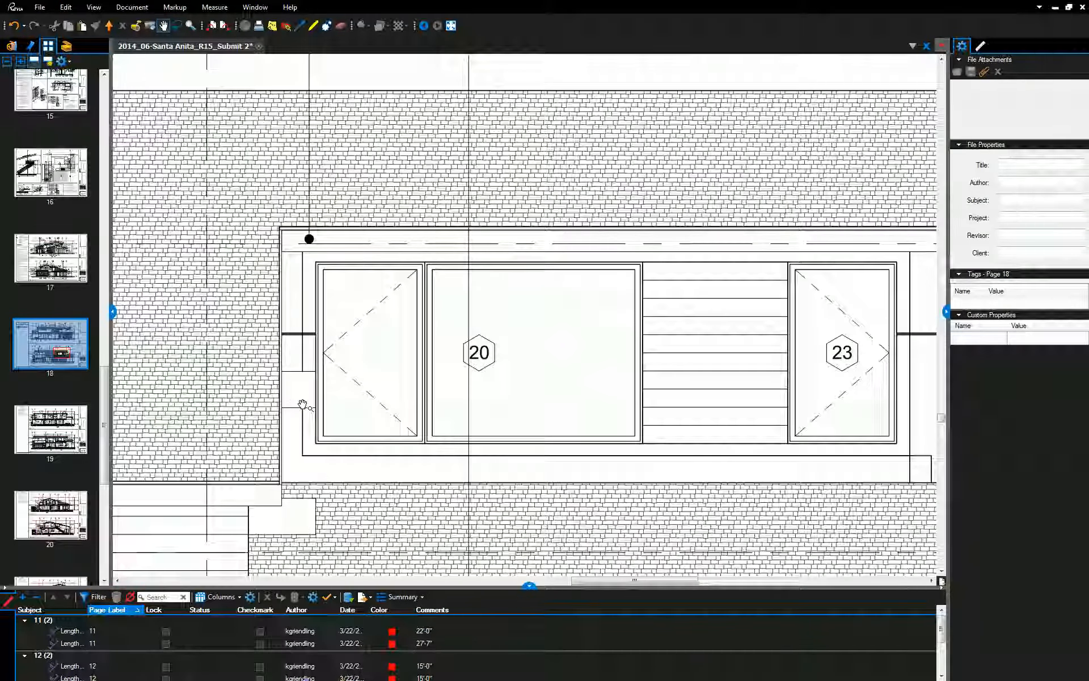
pyautogui.scroll(1, 289, 386)
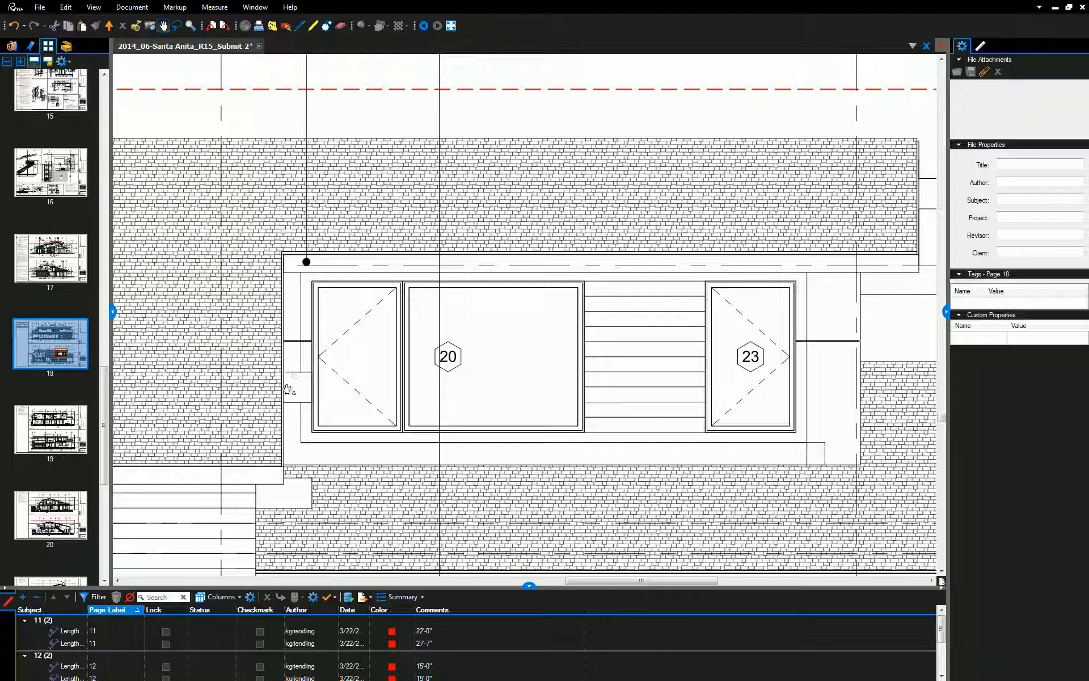
pyautogui.moveTo(675, 442); pyautogui.dragTo(466, 422)
pyautogui.scroll(2, 634, 446)
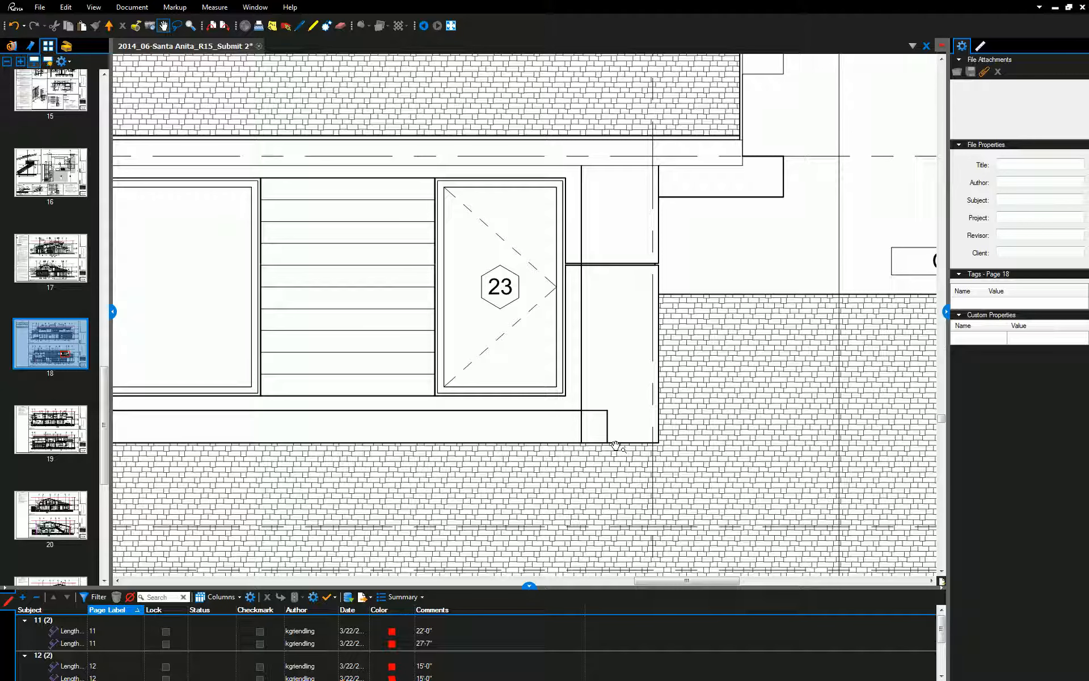
pyautogui.scroll(-2, 616, 446)
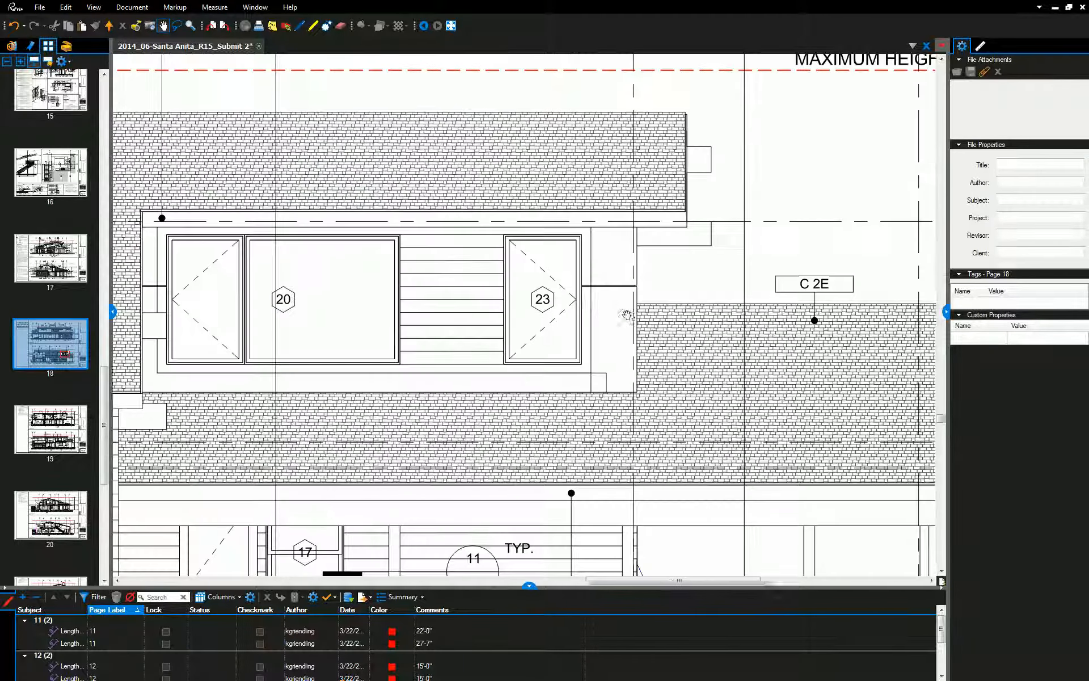